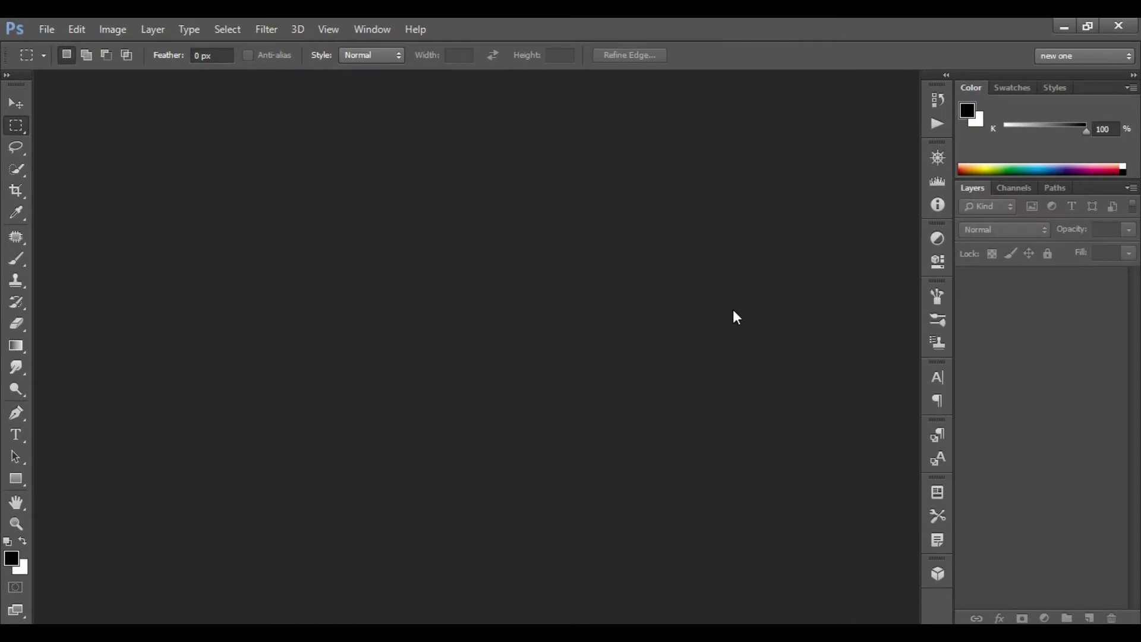
# Step: Create a new document: 1280×720 pixels, 300 ppi, RGB Color, White background
pyautogui.click(47, 32)
pyautogui.click(52, 46)
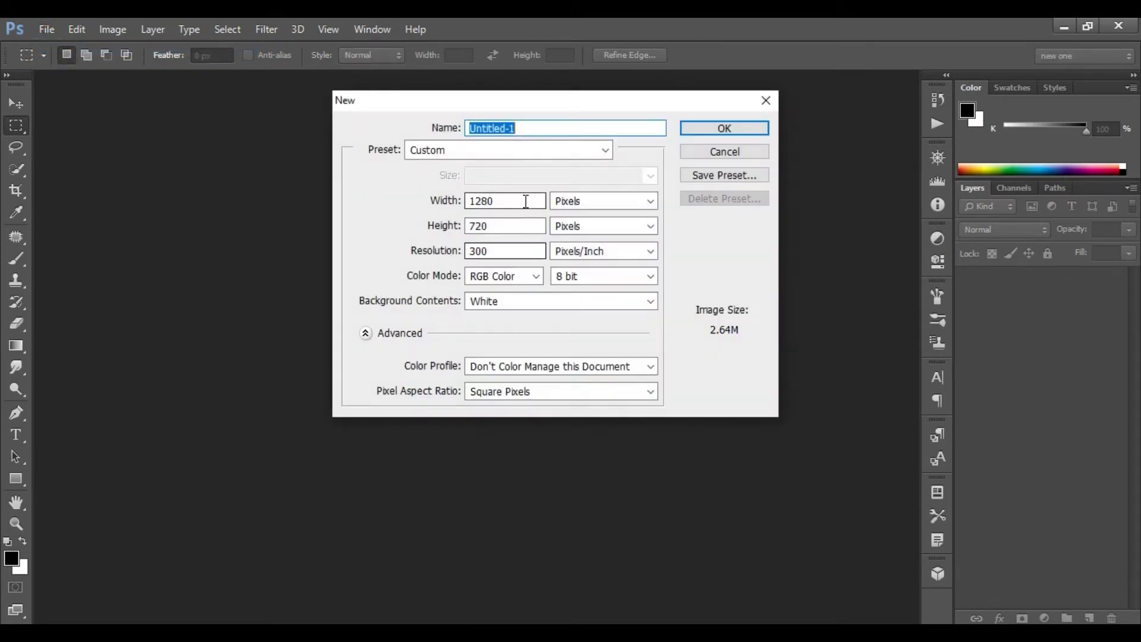
pyautogui.doubleClick(500, 202)
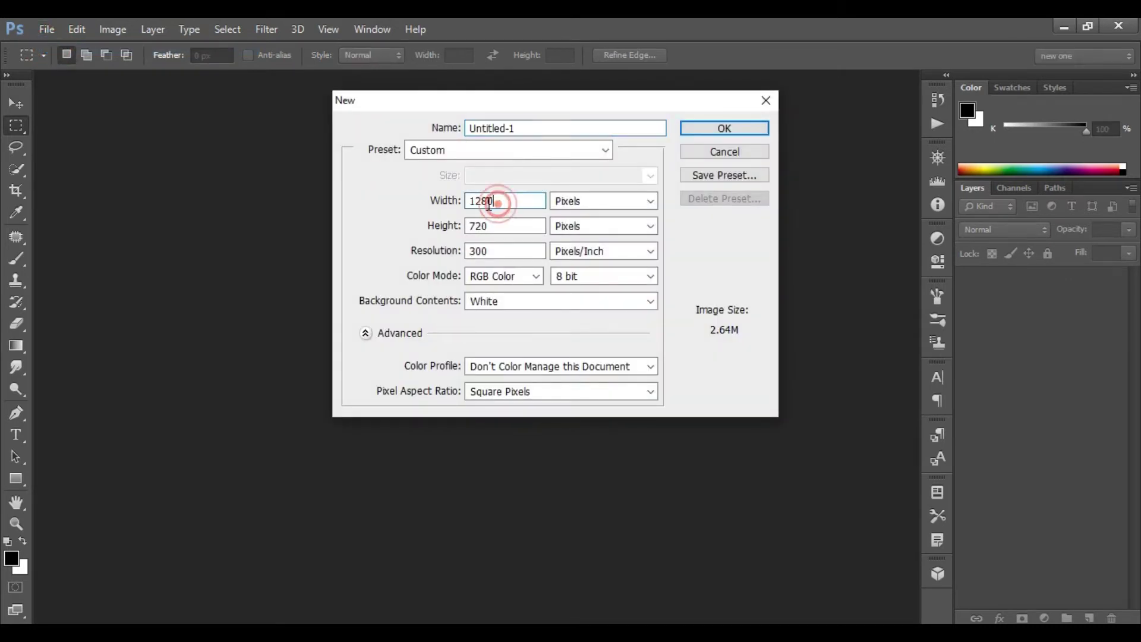
pyautogui.doubleClick(499, 227)
pyautogui.click(571, 200)
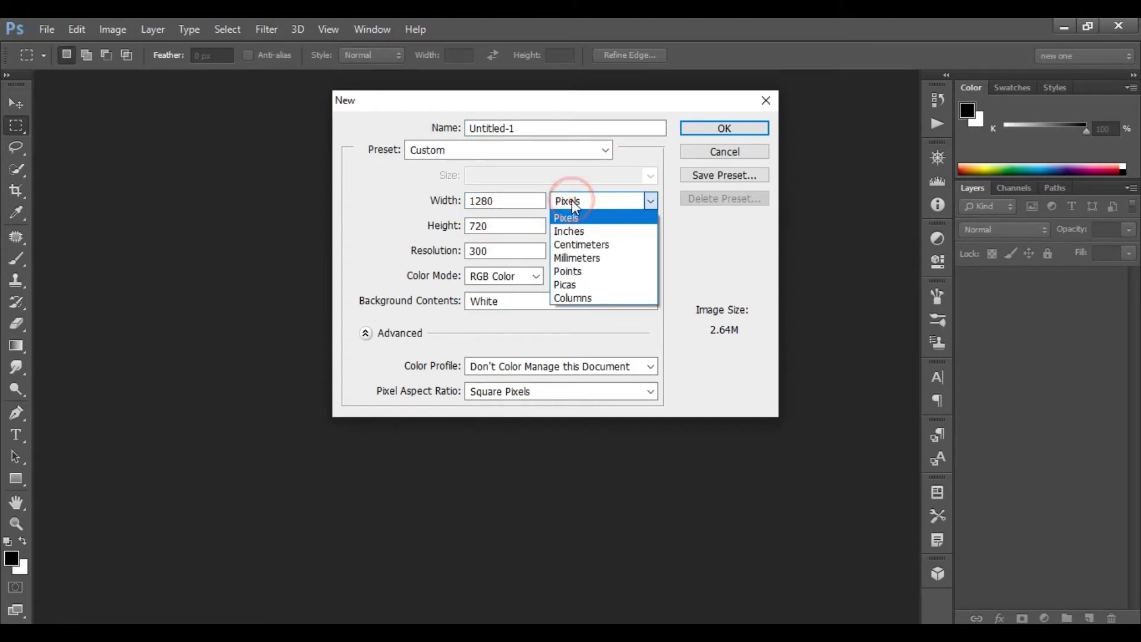
pyautogui.click(490, 252)
pyautogui.doubleClick(494, 252)
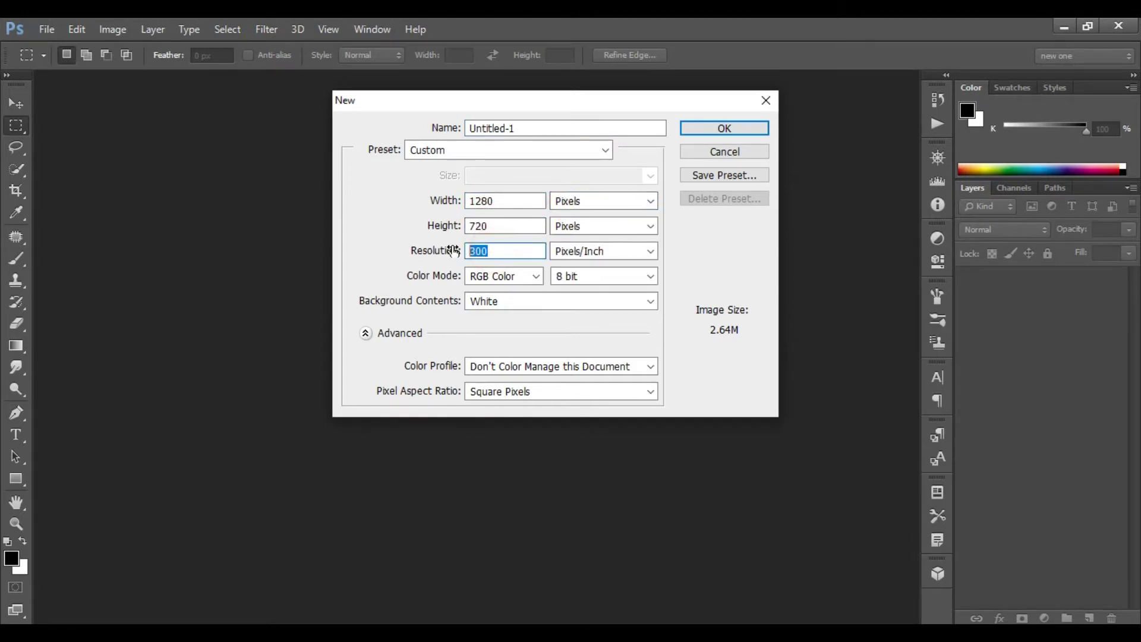
pyautogui.click(501, 277)
pyautogui.click(501, 277)
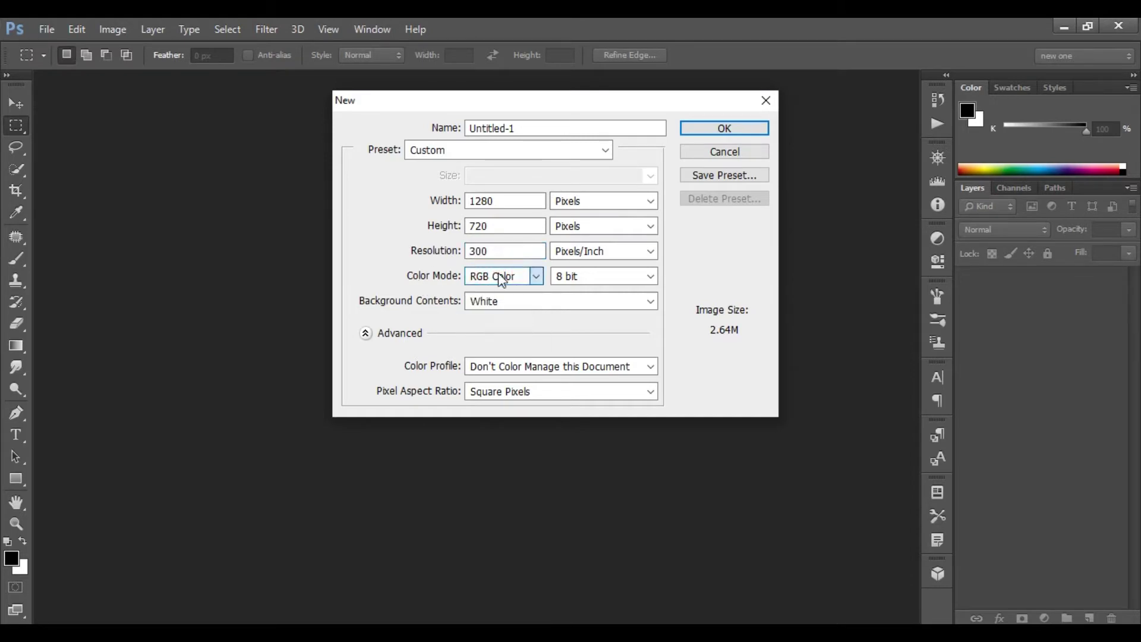
pyautogui.click(522, 308)
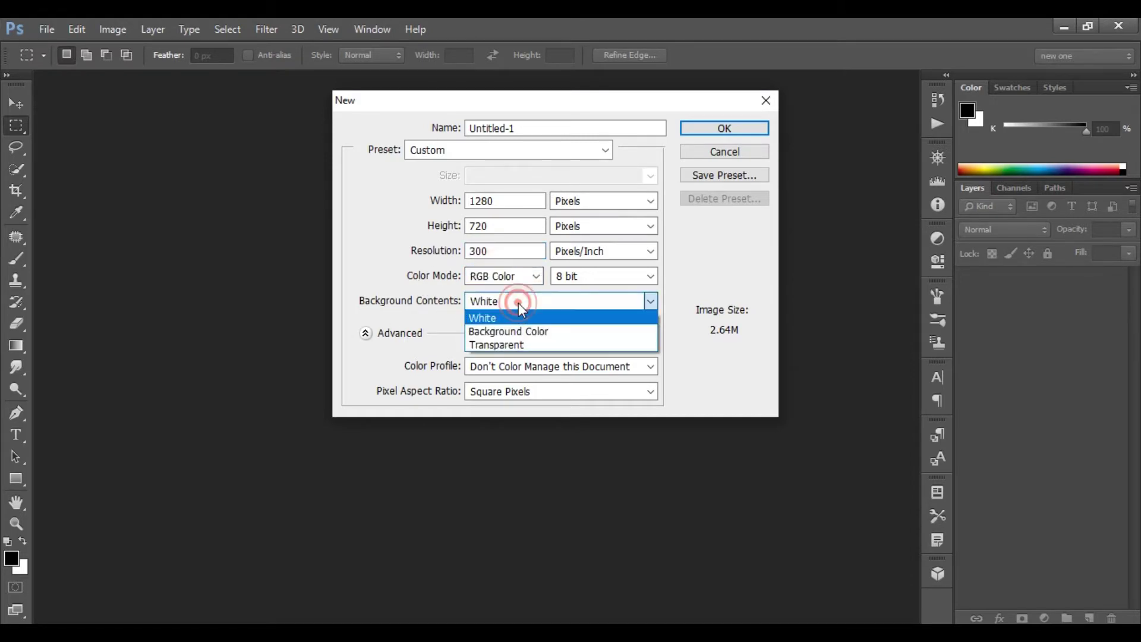
pyautogui.click(747, 132)
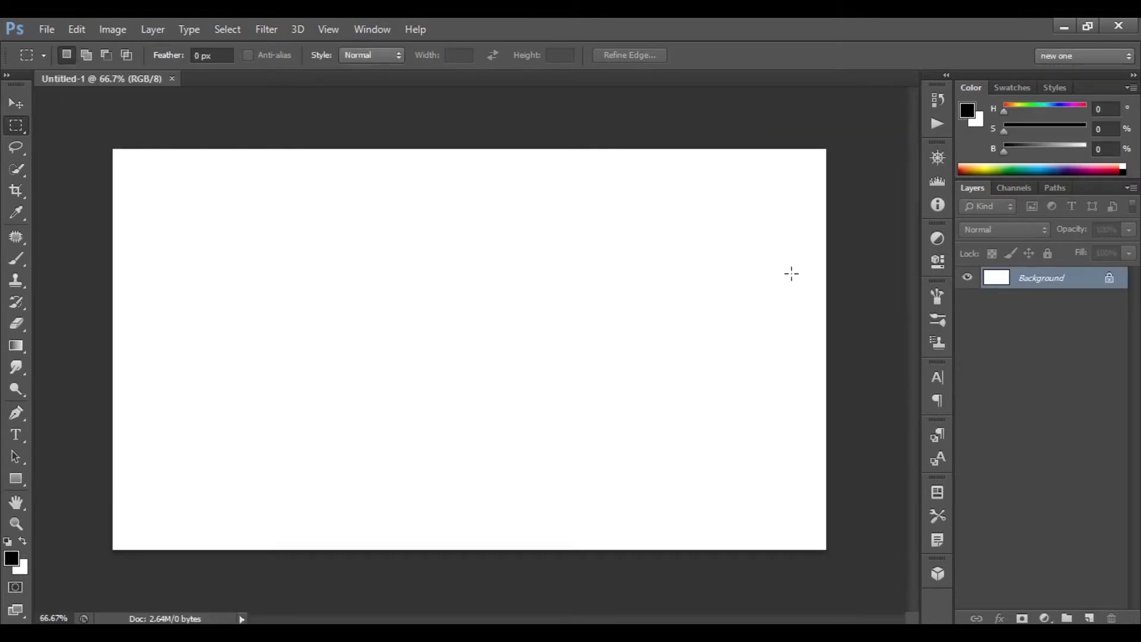
# Step: Fit the canvas to the window and render Clouds over it
pyautogui.hotkey('ctrl', '0')
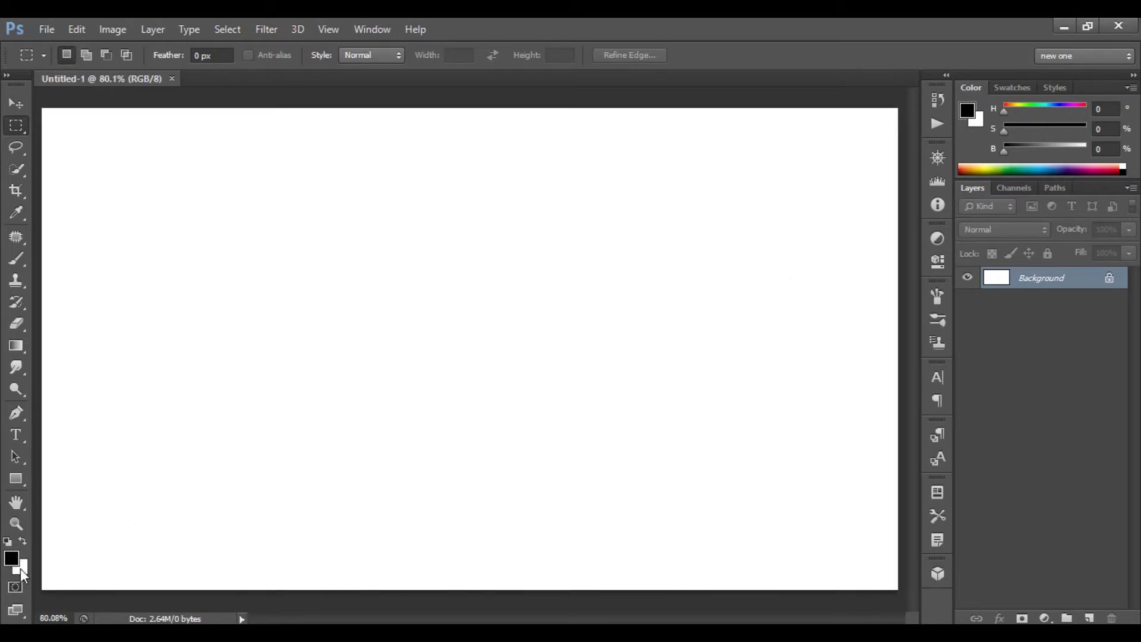
pyautogui.click(266, 29)
pyautogui.moveTo(280, 261)
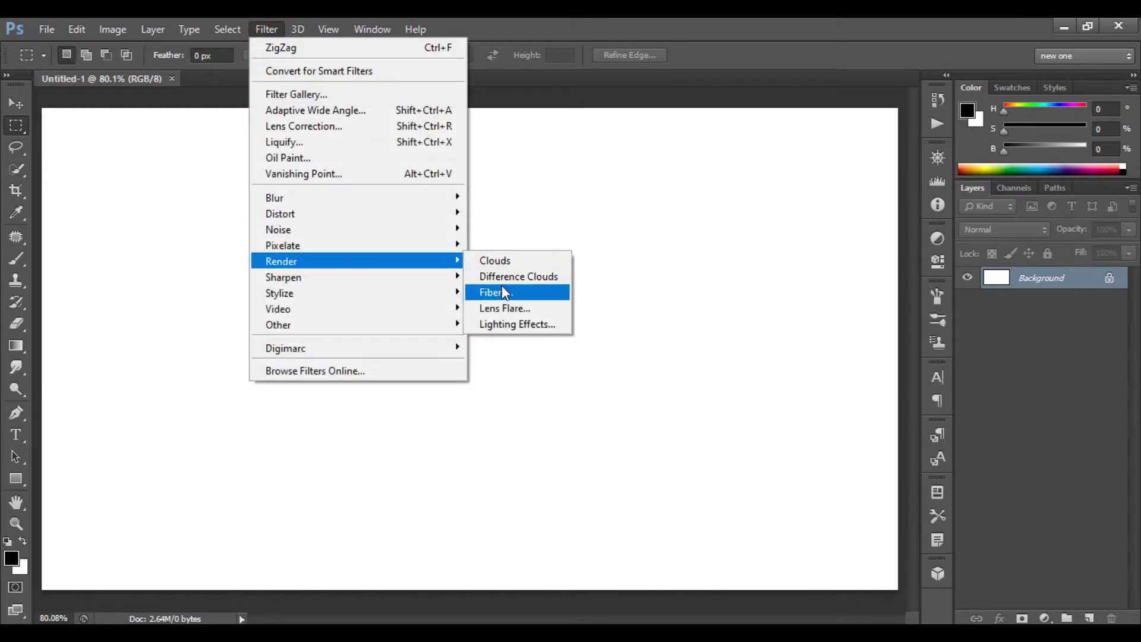
pyautogui.click(526, 279)
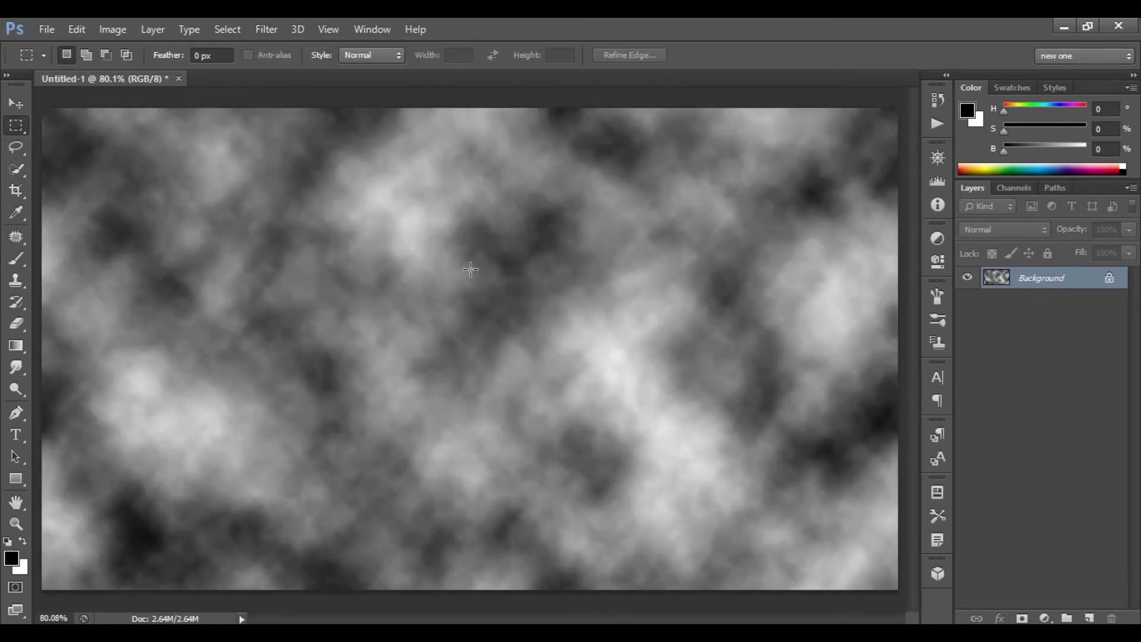
# Step: Apply Difference Clouds on top of the cloud texture
pyautogui.click(266, 29)
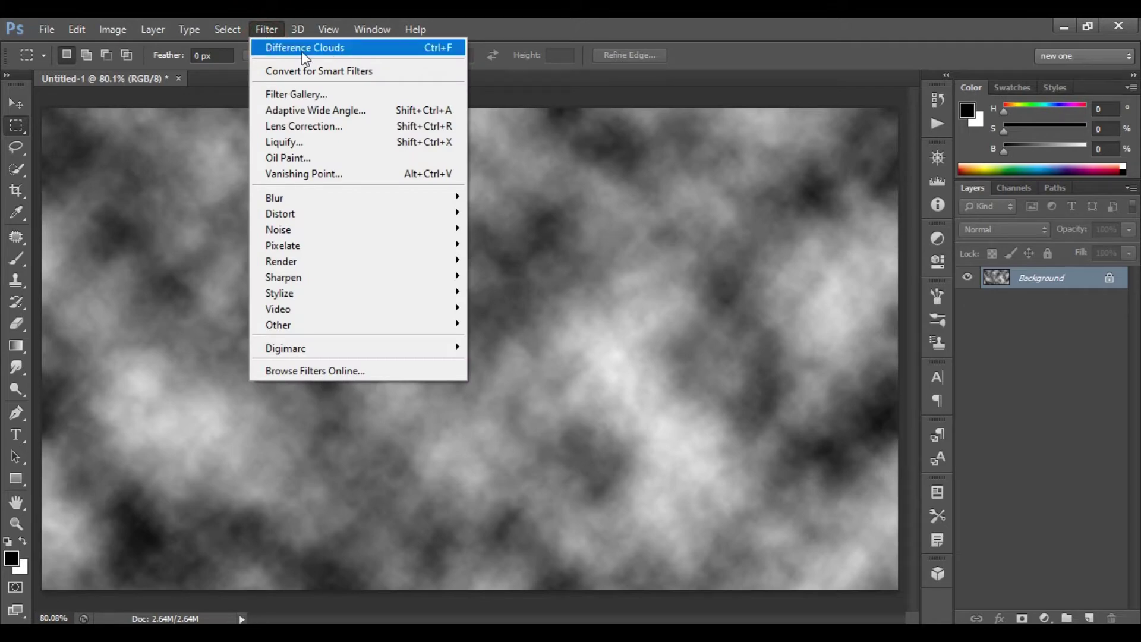
pyautogui.click(367, 53)
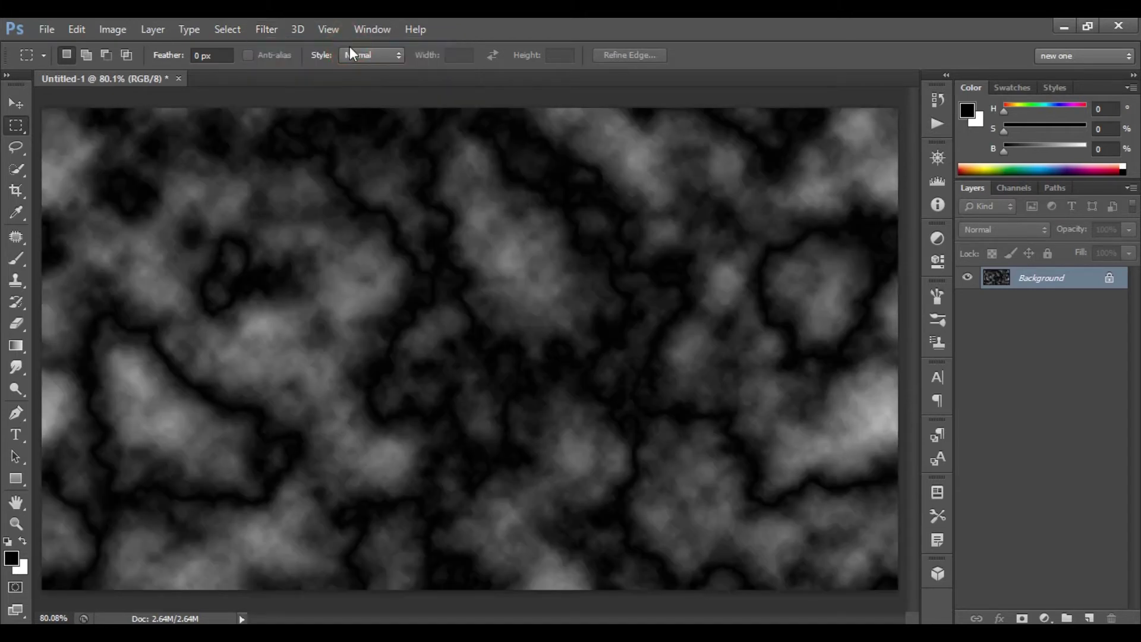
pyautogui.click(267, 31)
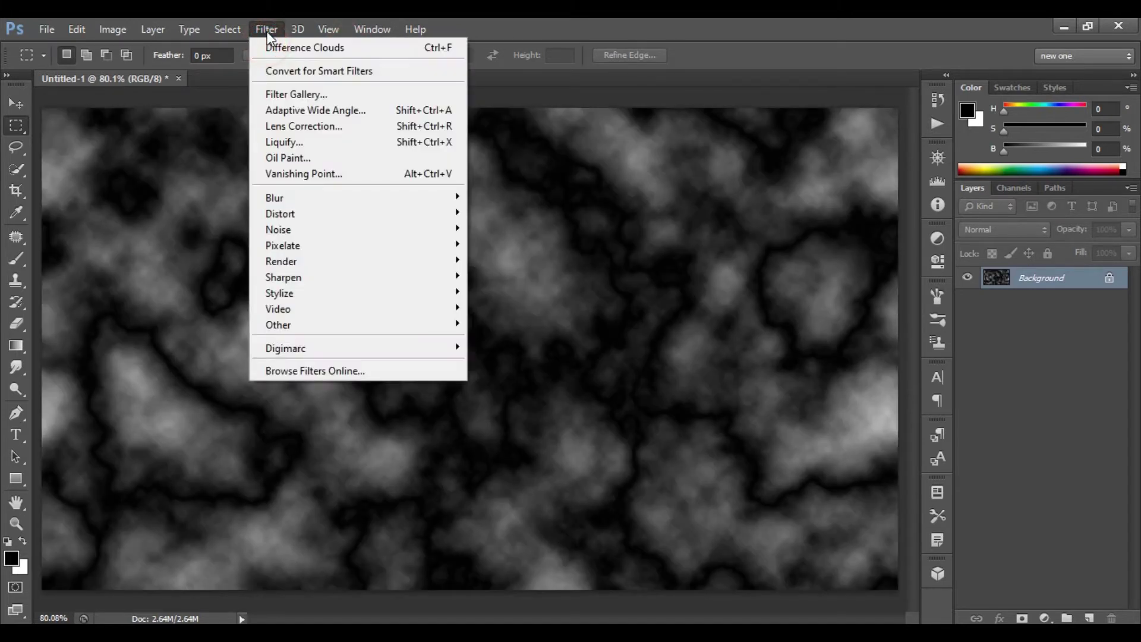
pyautogui.moveTo(280, 214)
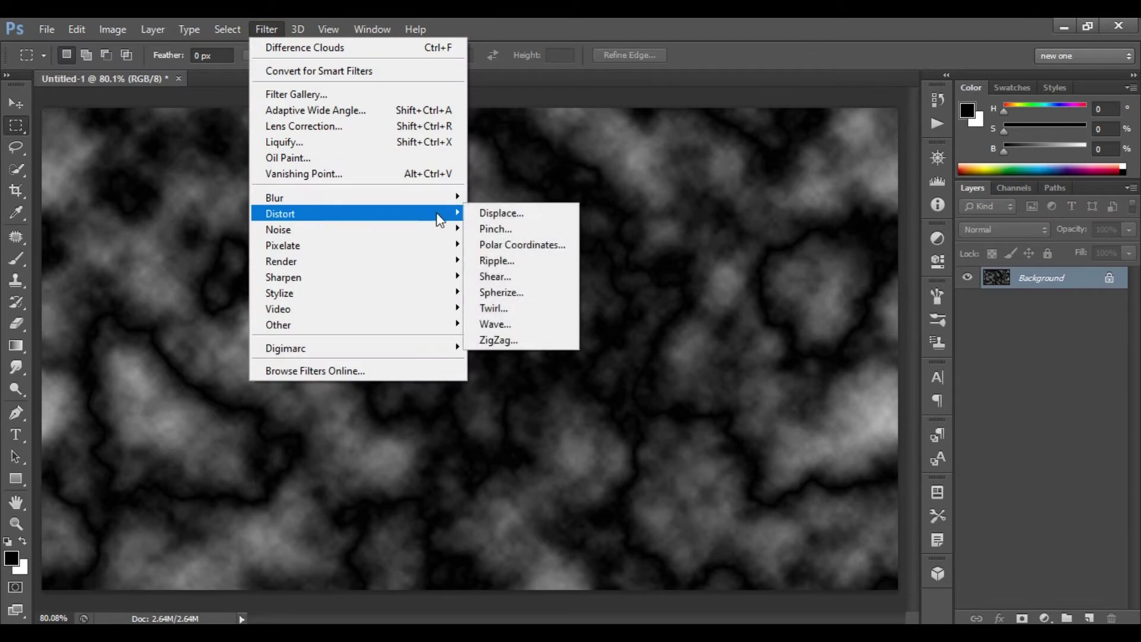
# Step: Apply ZigZag with Amount 80, Ridges 20 and Out From Center style
pyautogui.click(502, 340)
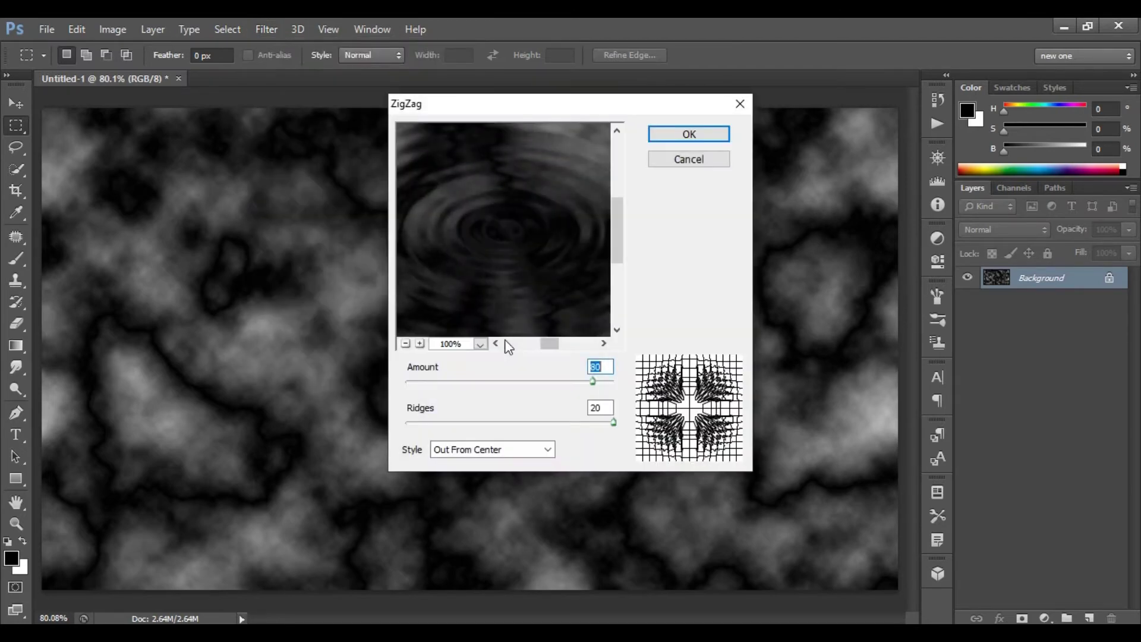
pyautogui.click(605, 368)
pyautogui.click(600, 408)
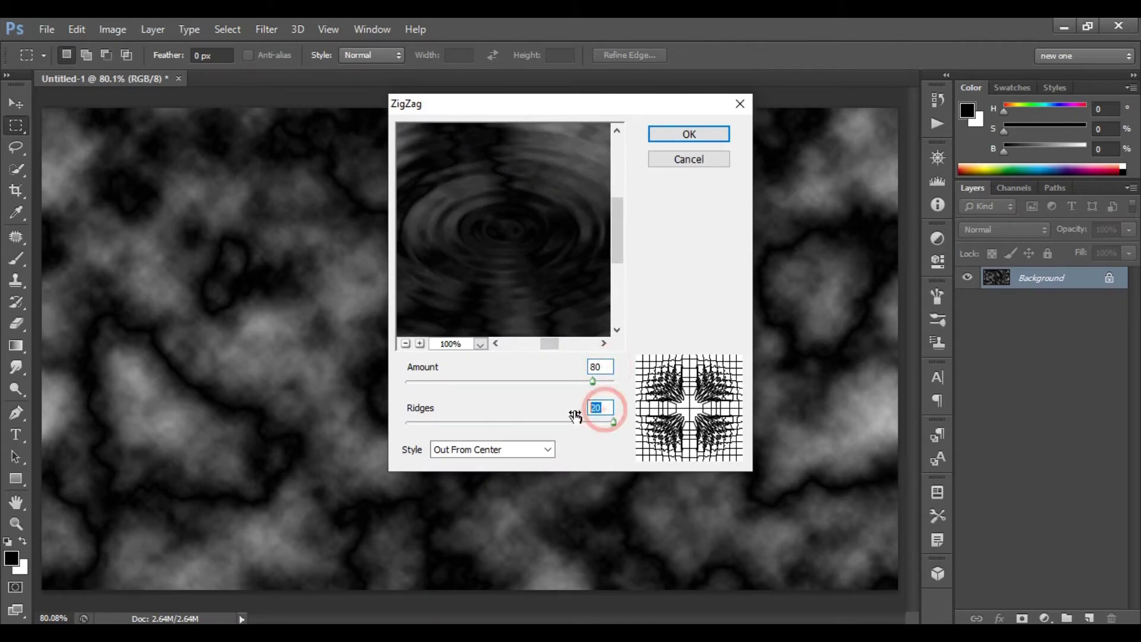
pyautogui.click(522, 449)
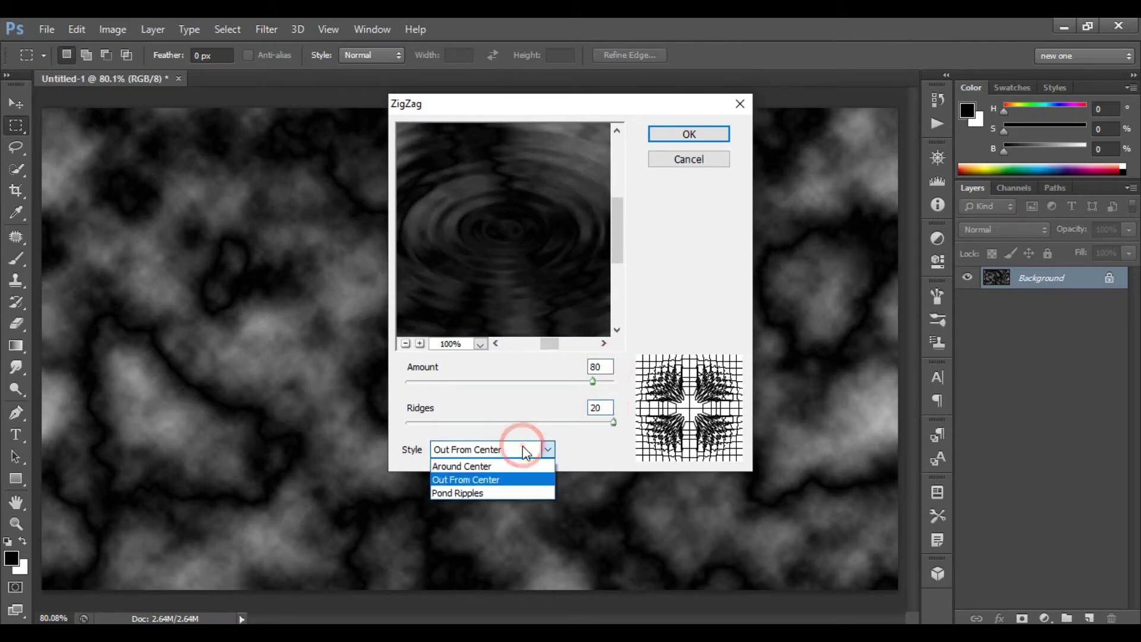
pyautogui.click(531, 479)
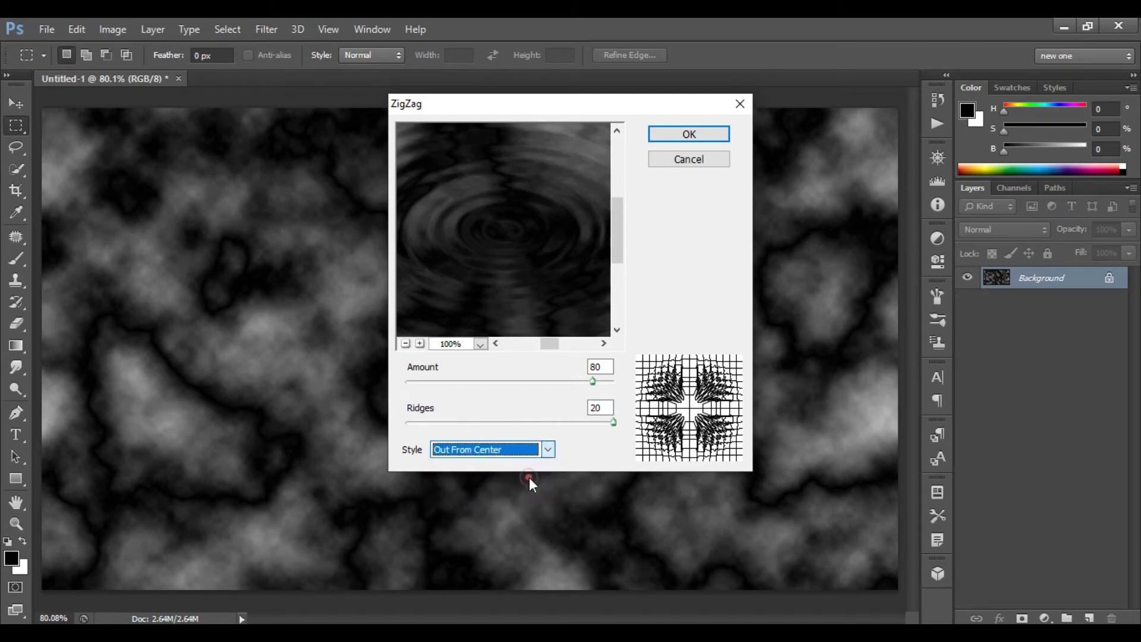
pyautogui.click(707, 134)
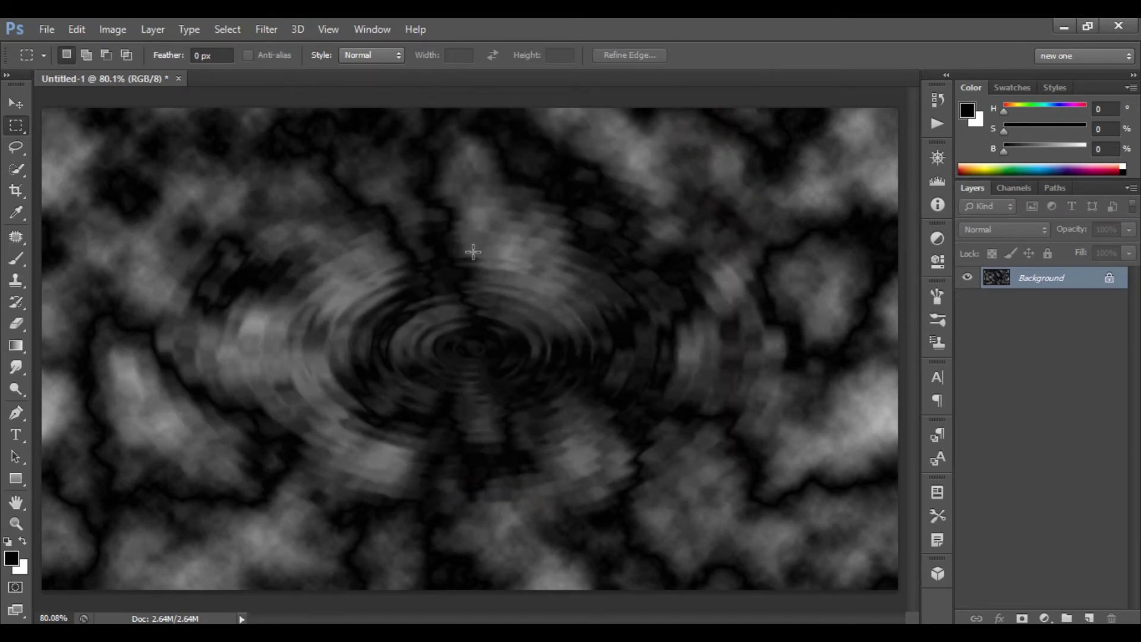
# Step: Repeat the ZigZag filter a second time
pyautogui.click(270, 28)
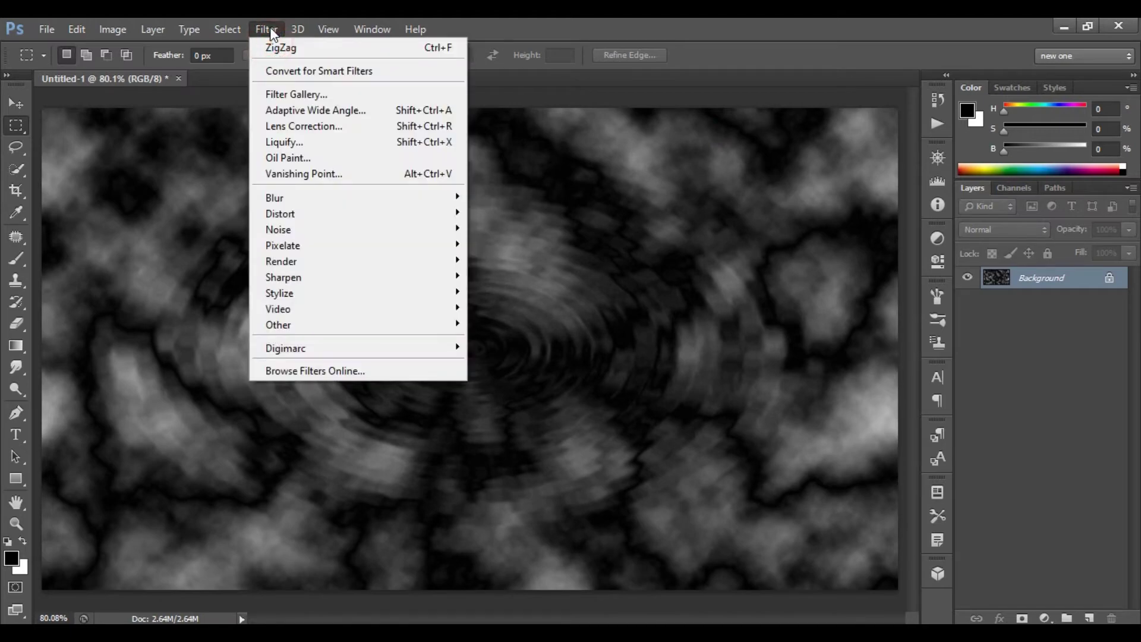
pyautogui.click(315, 52)
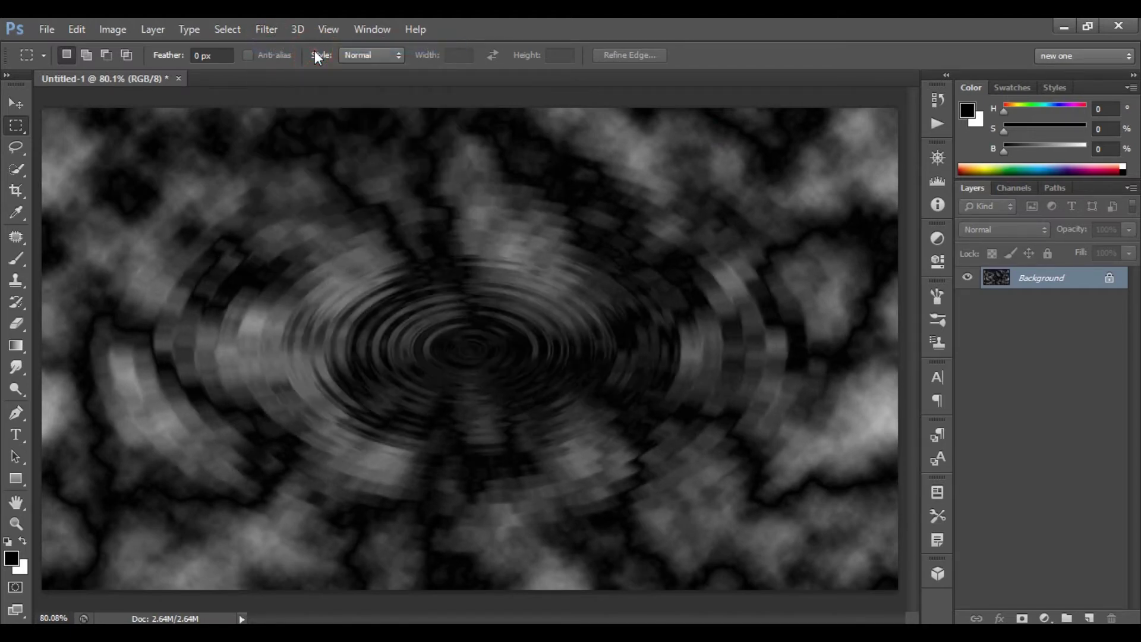
pyautogui.click(265, 28)
pyautogui.moveTo(357, 197)
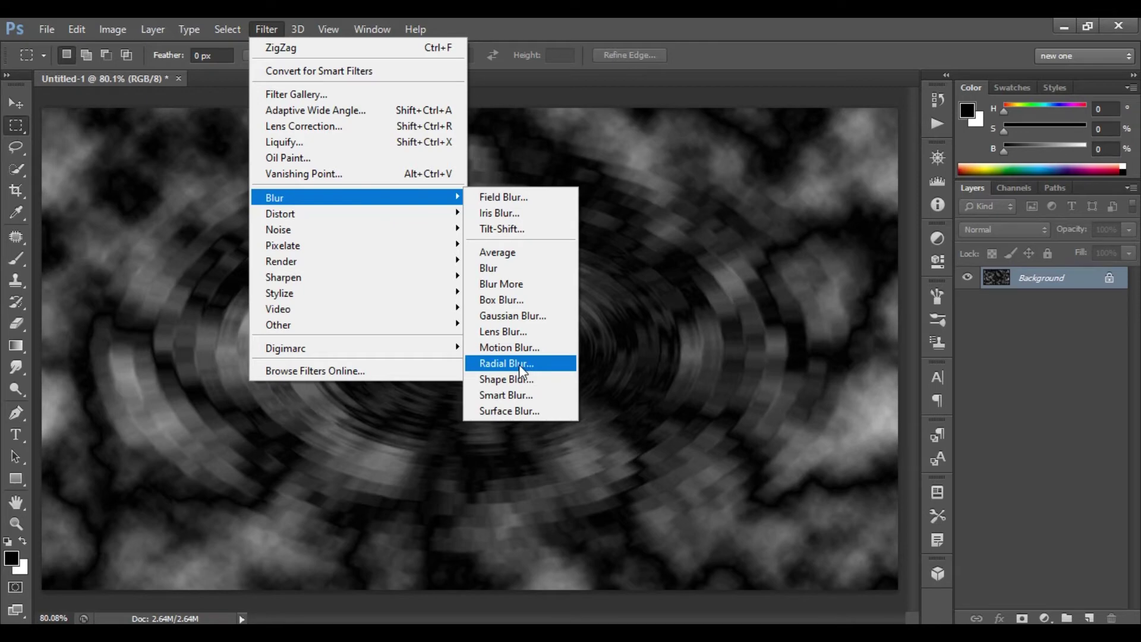
# Step: Apply Radial Blur with Spin method, Amount 10, Good quality
pyautogui.click(519, 365)
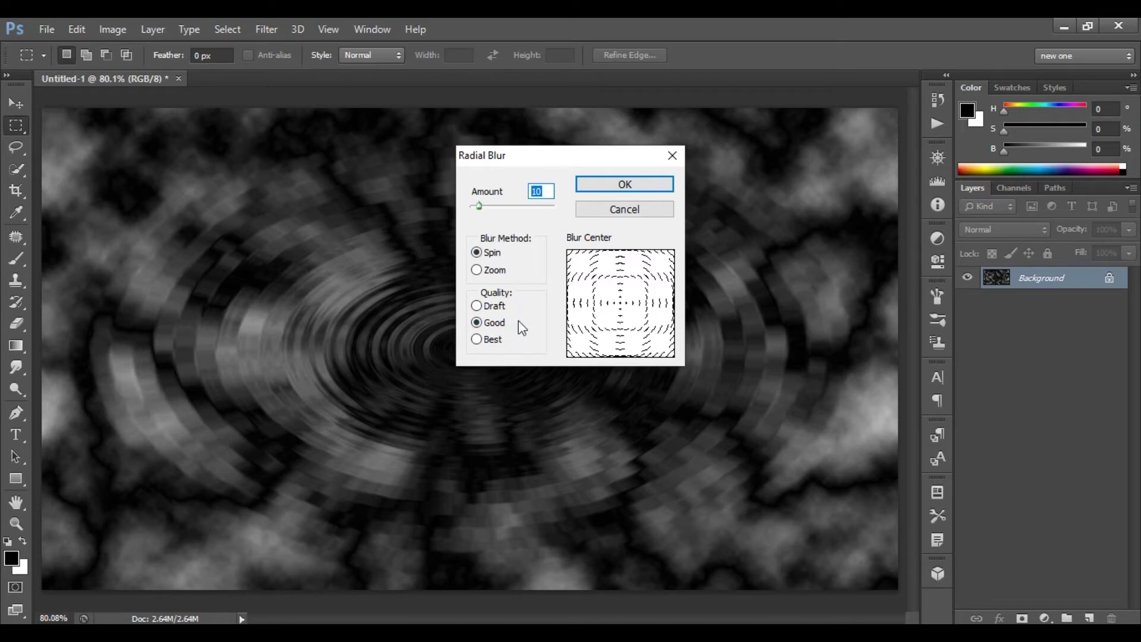
pyautogui.click(641, 190)
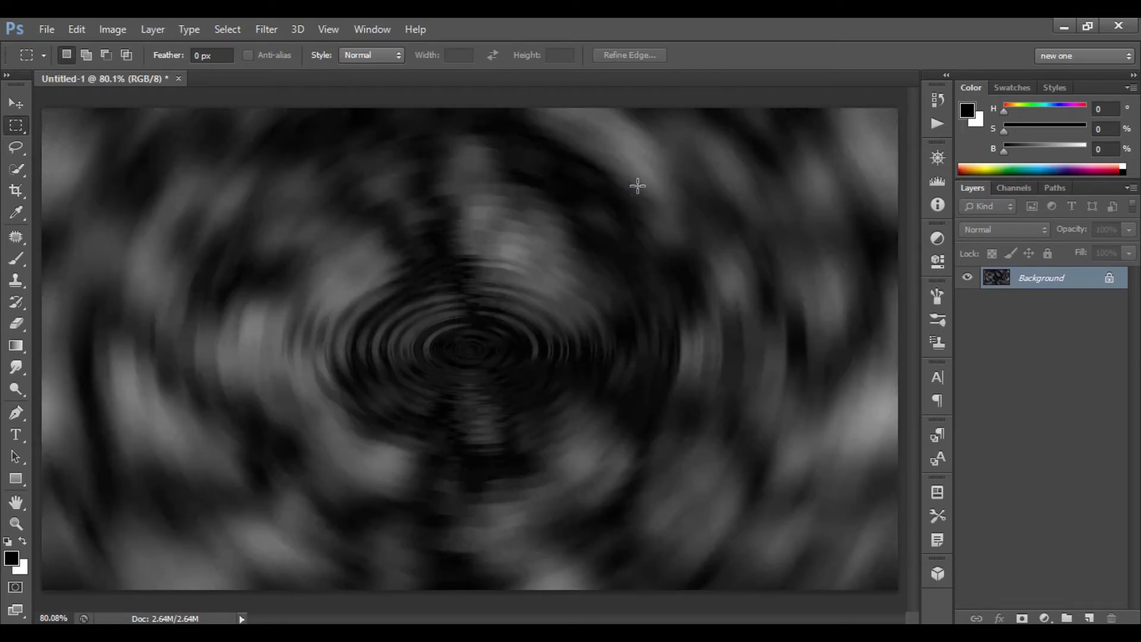
# Step: Convert the locked Background into an editable layer named Layer 0
pyautogui.doubleClick(1054, 289)
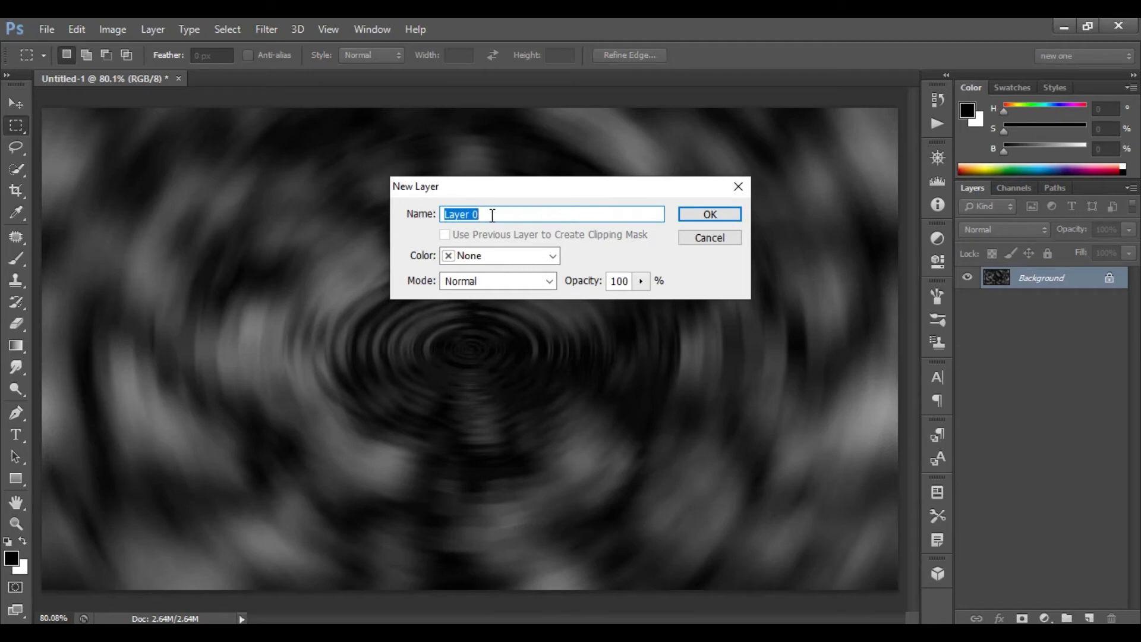
pyautogui.moveTo(492, 215); pyautogui.dragTo(443, 214)
pyautogui.click(716, 214)
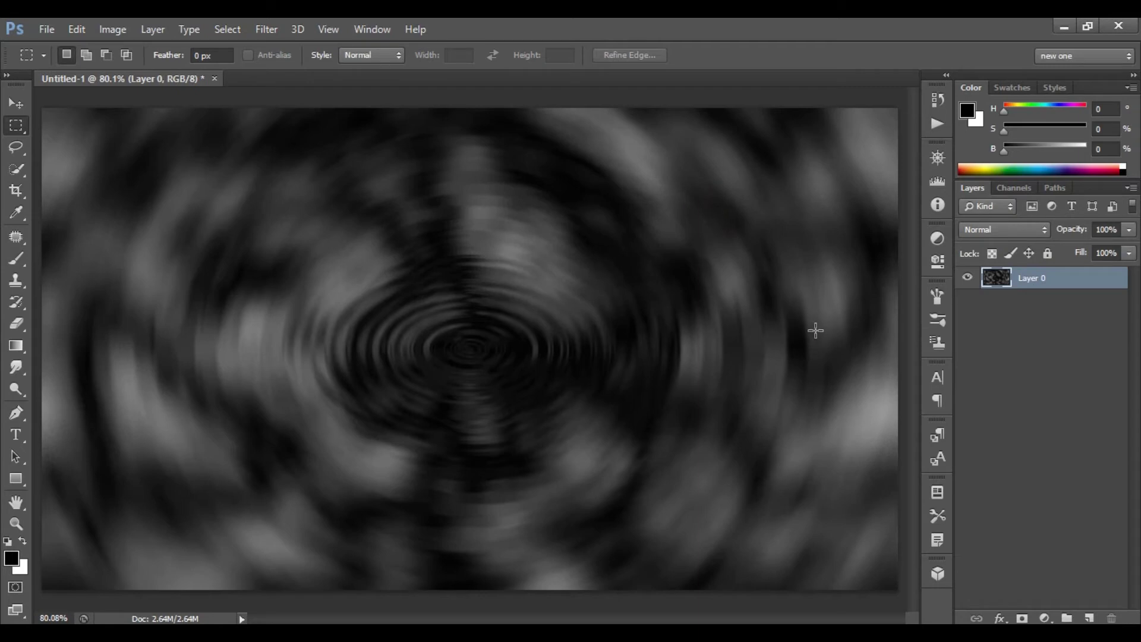
pyautogui.hotkey('ctrl', 't')
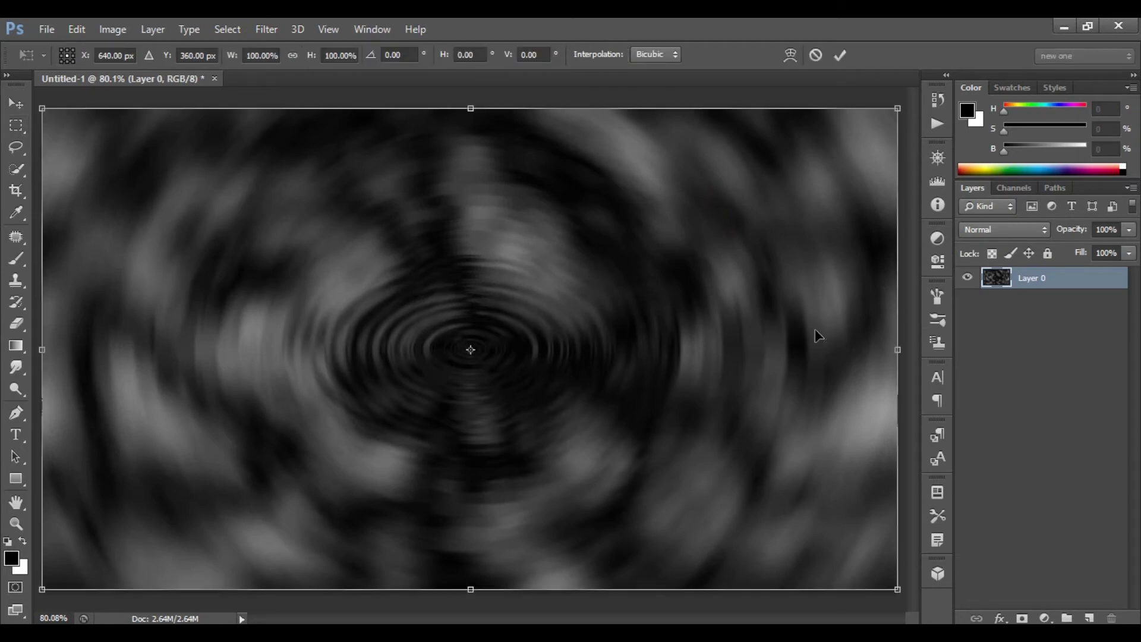
# Step: Scale Layer 0 to W 150% and H 150% in Free Transform and commit
pyautogui.doubleClick(259, 55)
pyautogui.write('1')
pyautogui.press('Return')
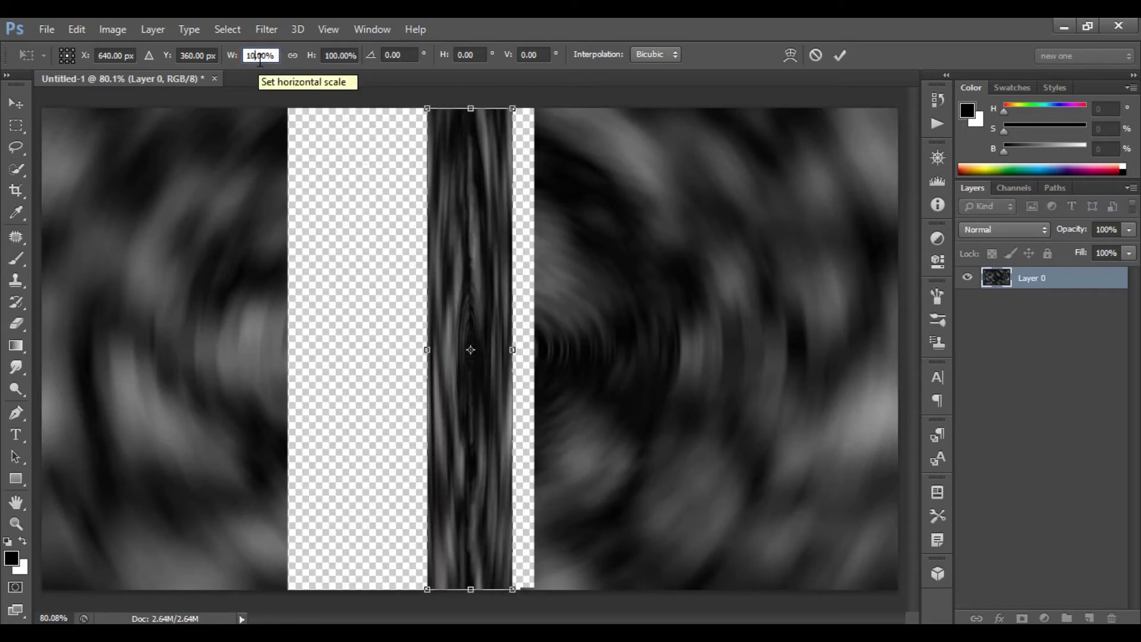
pyautogui.write('150')
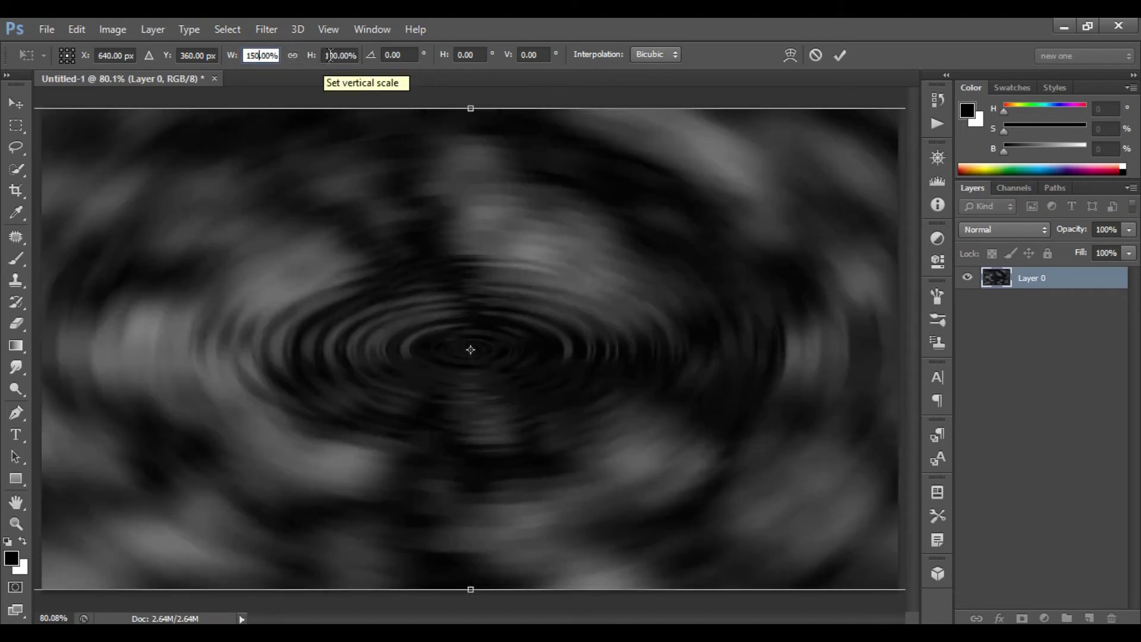
pyautogui.doubleClick(340, 56)
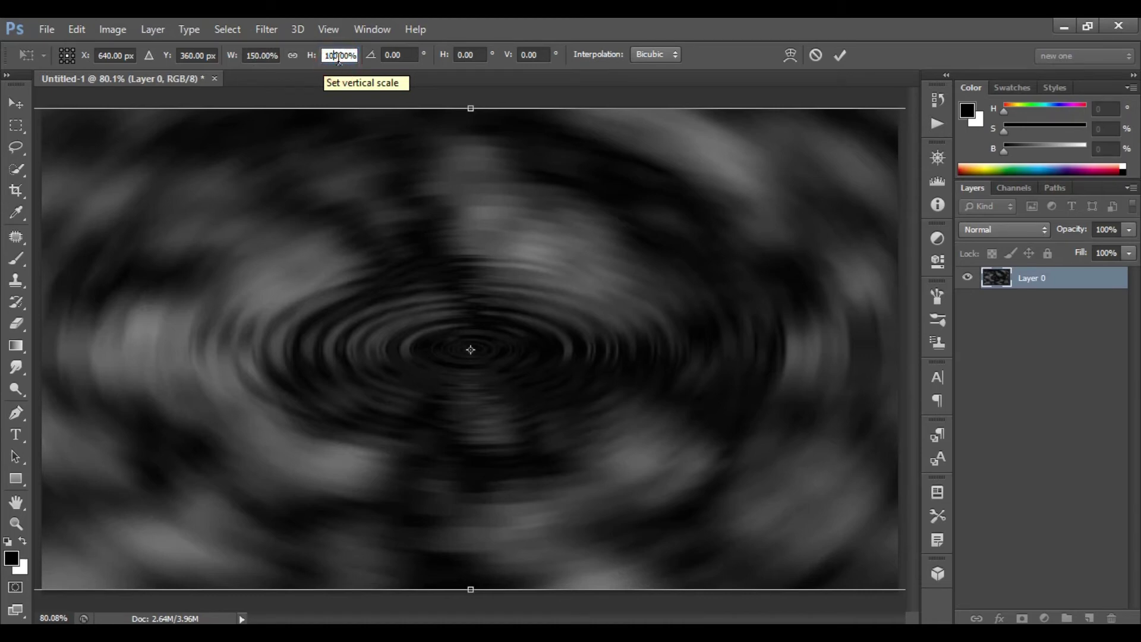
pyautogui.write('150')
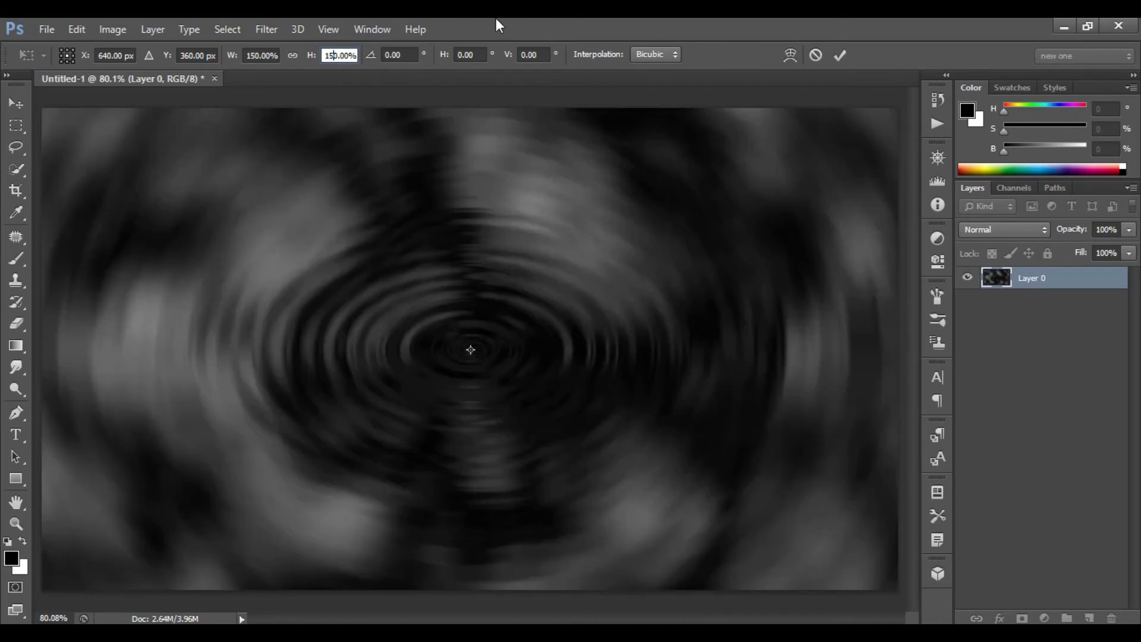
pyautogui.click(839, 56)
# Step: Apply ZigZag to Layer 0 with Amount 80, Ridges 20, Out From Center
pyautogui.click(266, 29)
pyautogui.moveTo(280, 214)
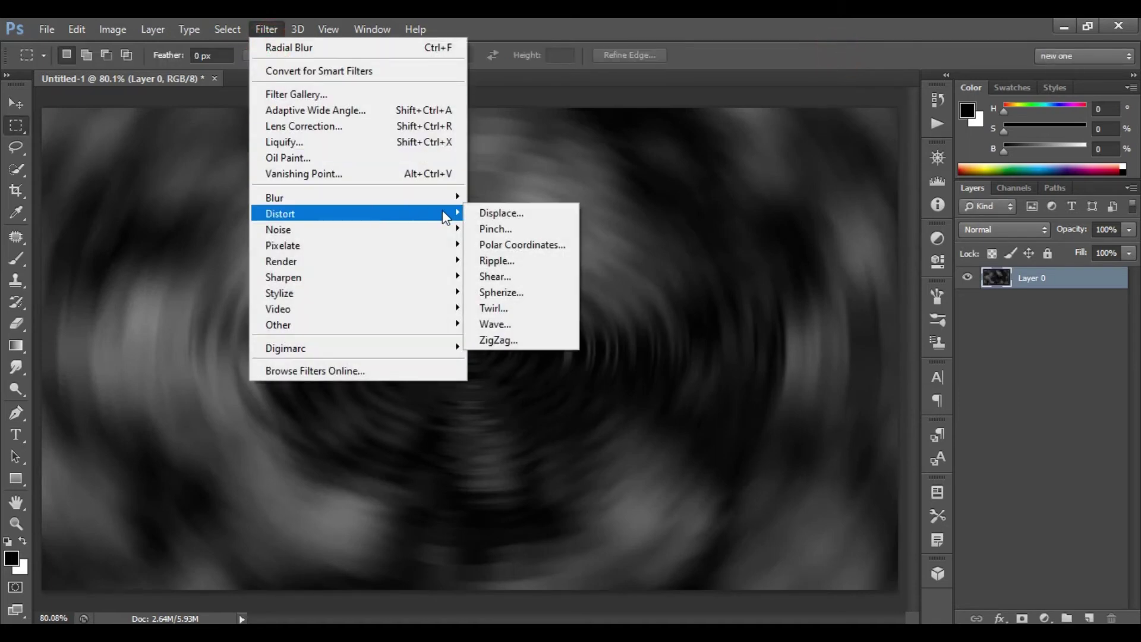
pyautogui.click(510, 341)
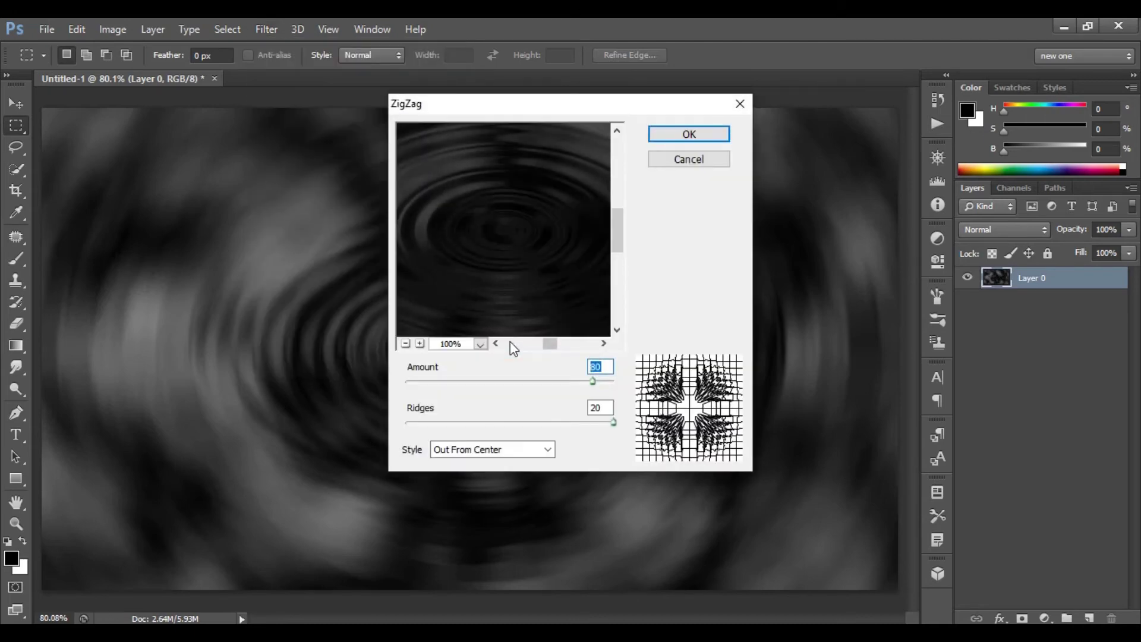
pyautogui.doubleClick(605, 408)
pyautogui.click(522, 459)
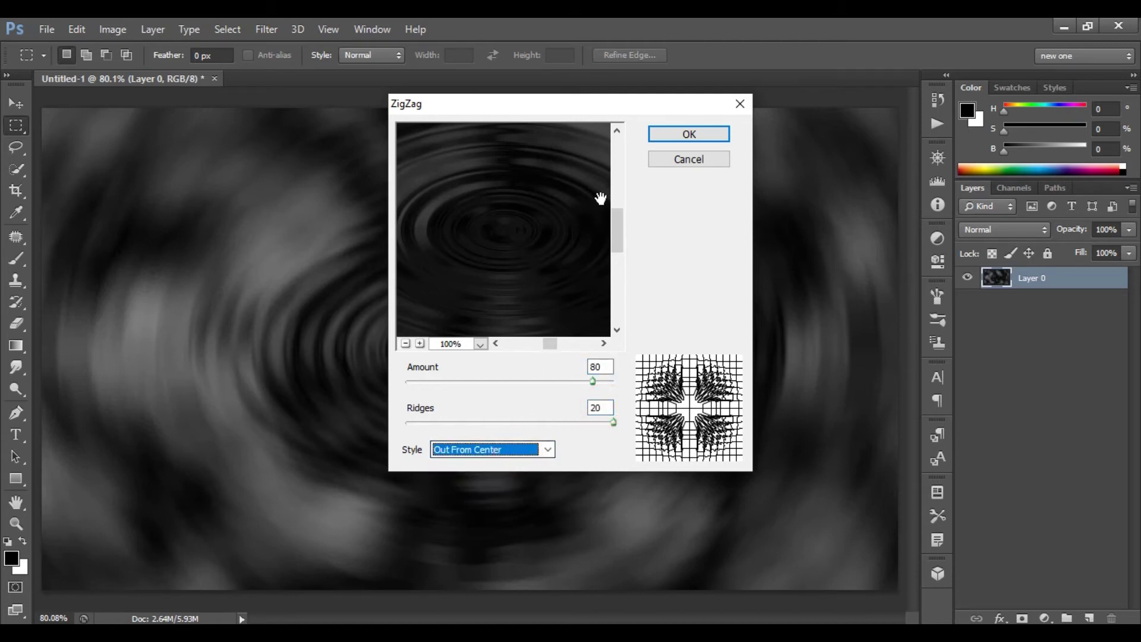
pyautogui.click(706, 138)
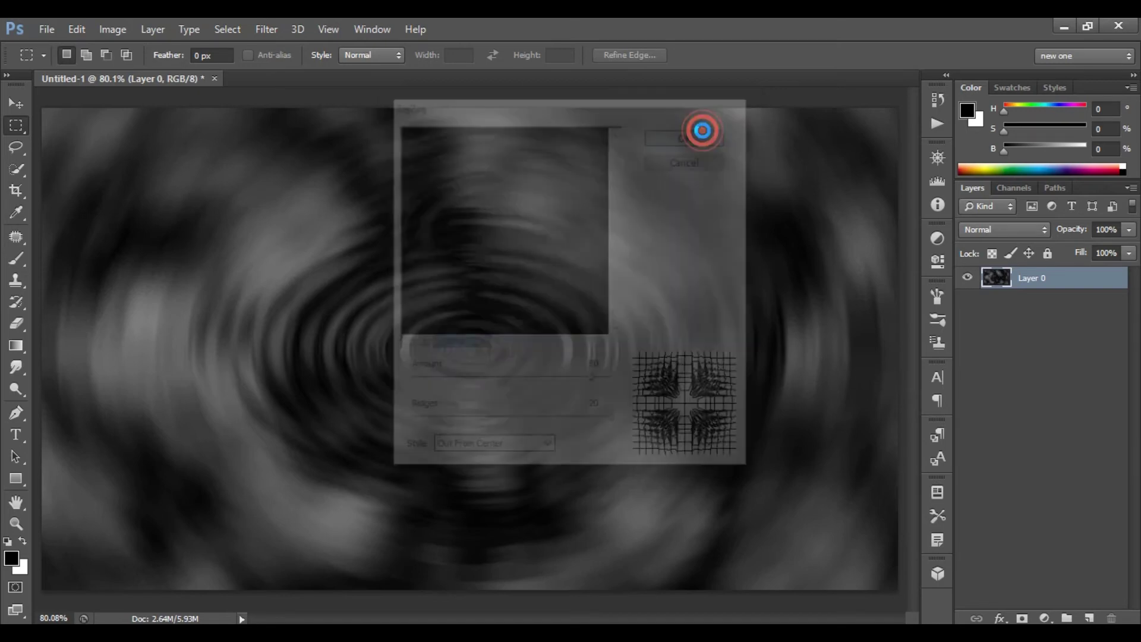
# Step: Repeat the ZigZag filter once more on the enlarged layer
pyautogui.click(266, 29)
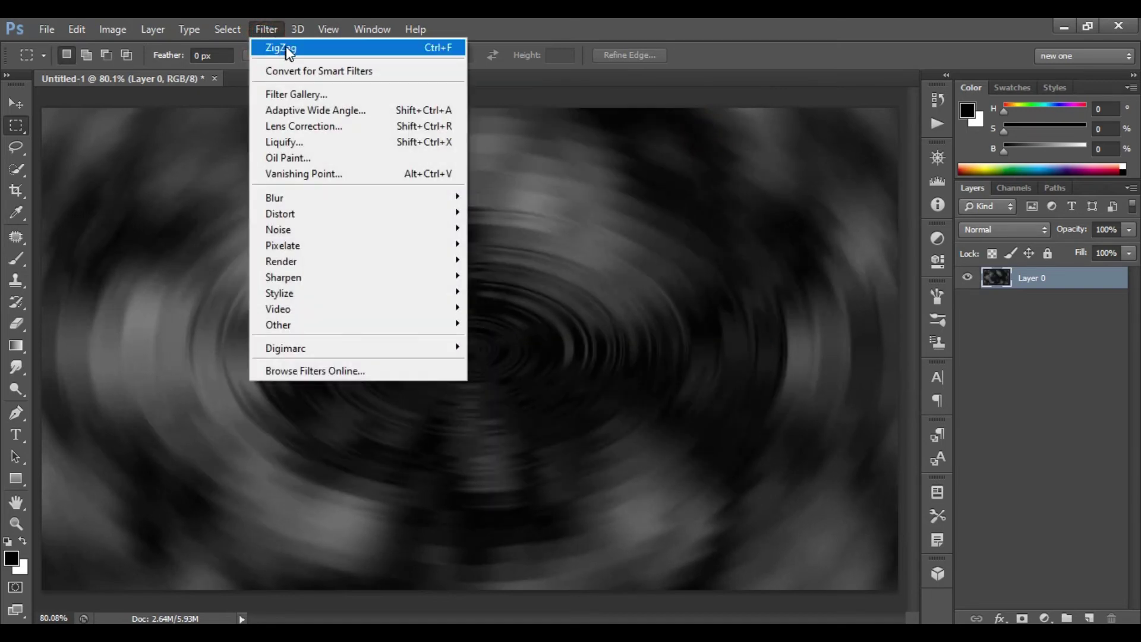
pyautogui.click(308, 52)
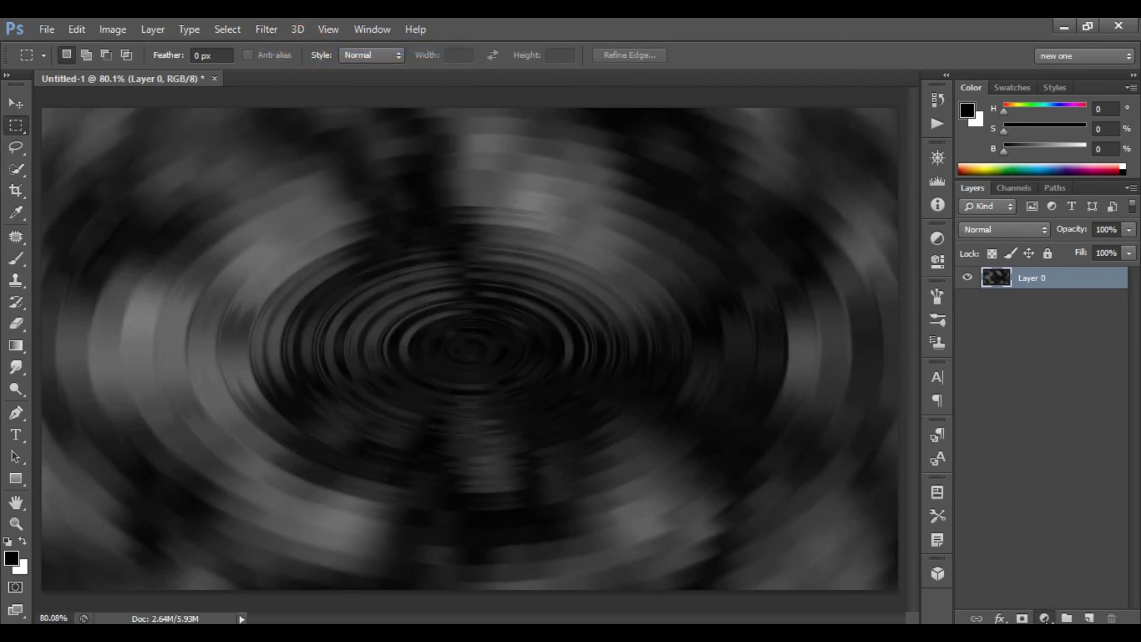
pyautogui.click(1045, 619)
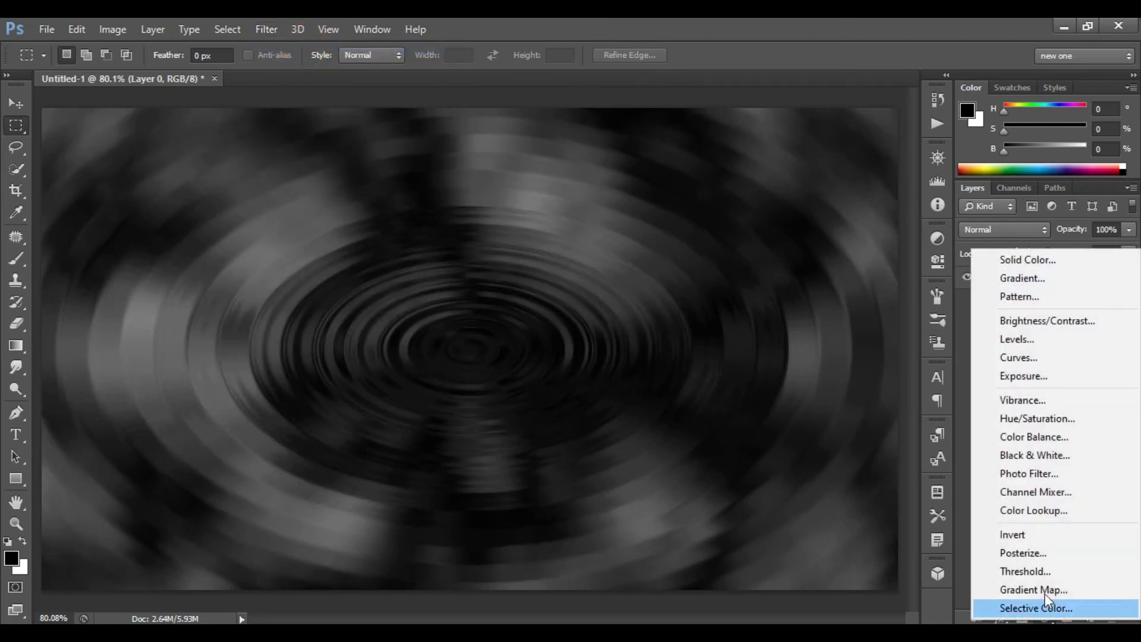
# Step: Add a Colorize Hue/Saturation layer with Hue 210, Saturation 100, Lightness 3
pyautogui.click(1084, 424)
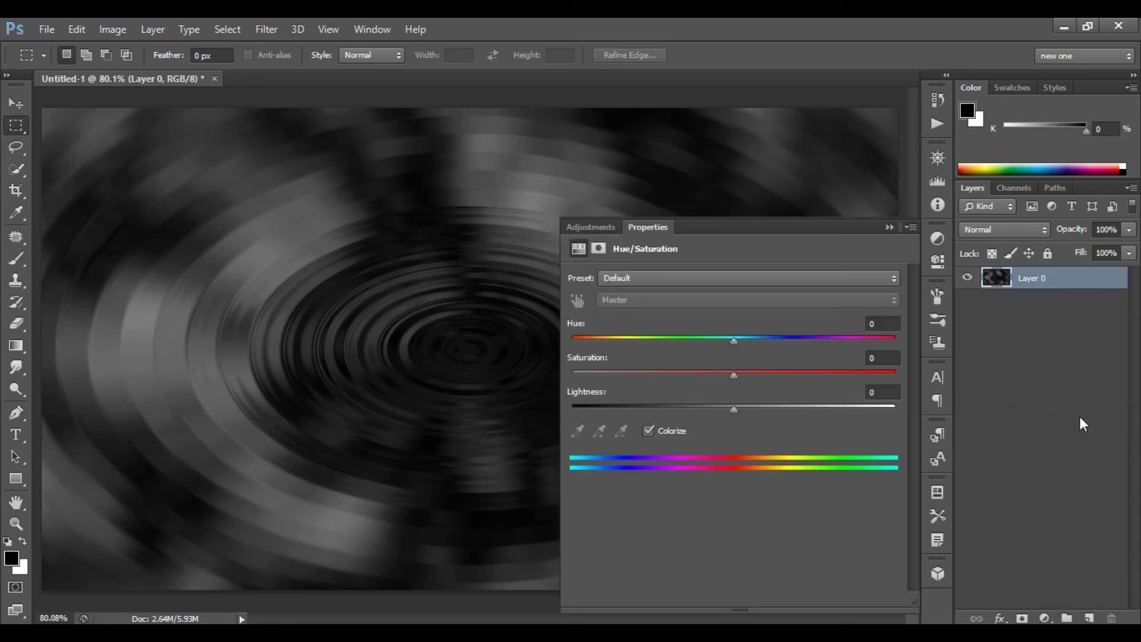
pyautogui.click(650, 432)
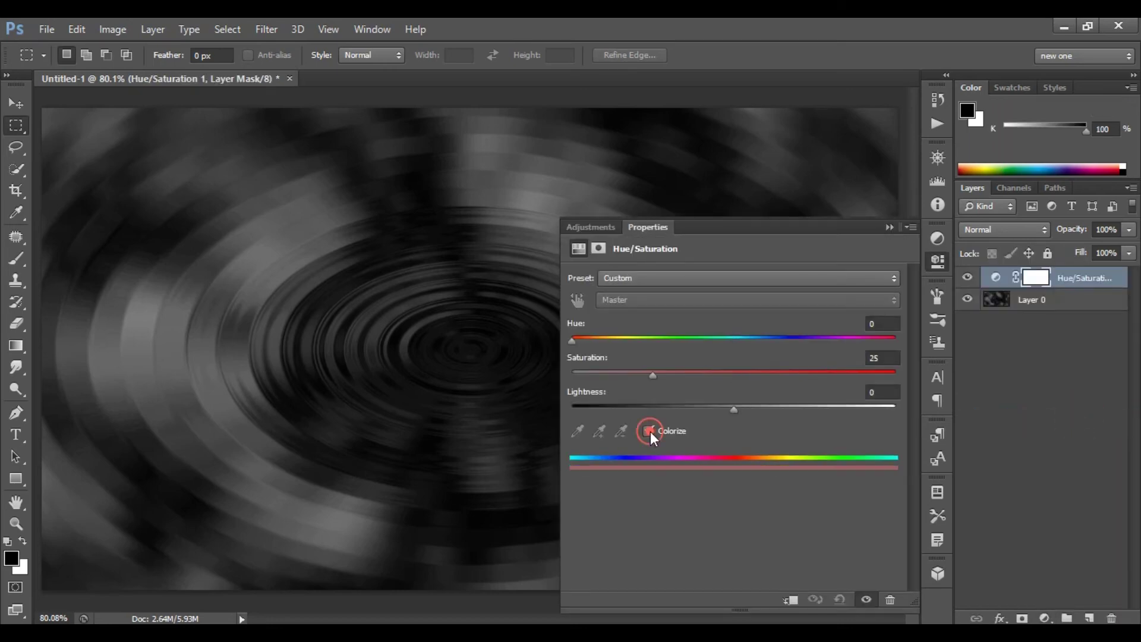
pyautogui.moveTo(654, 378); pyautogui.dragTo(906, 392)
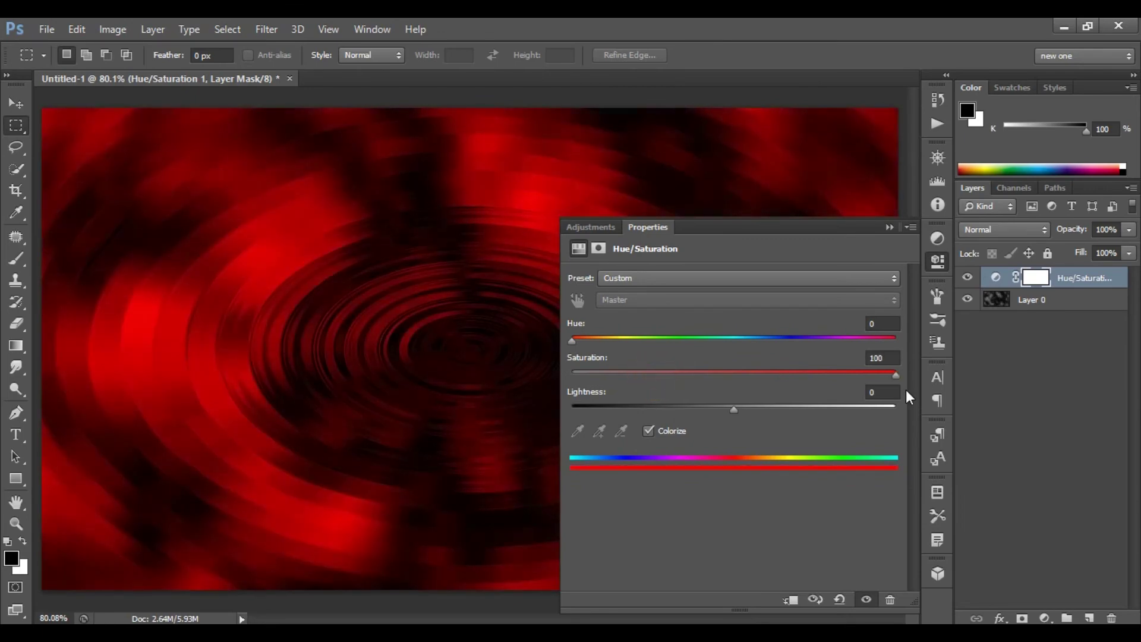
pyautogui.click(881, 324)
pyautogui.press('BackSpace')
pyautogui.write('21')
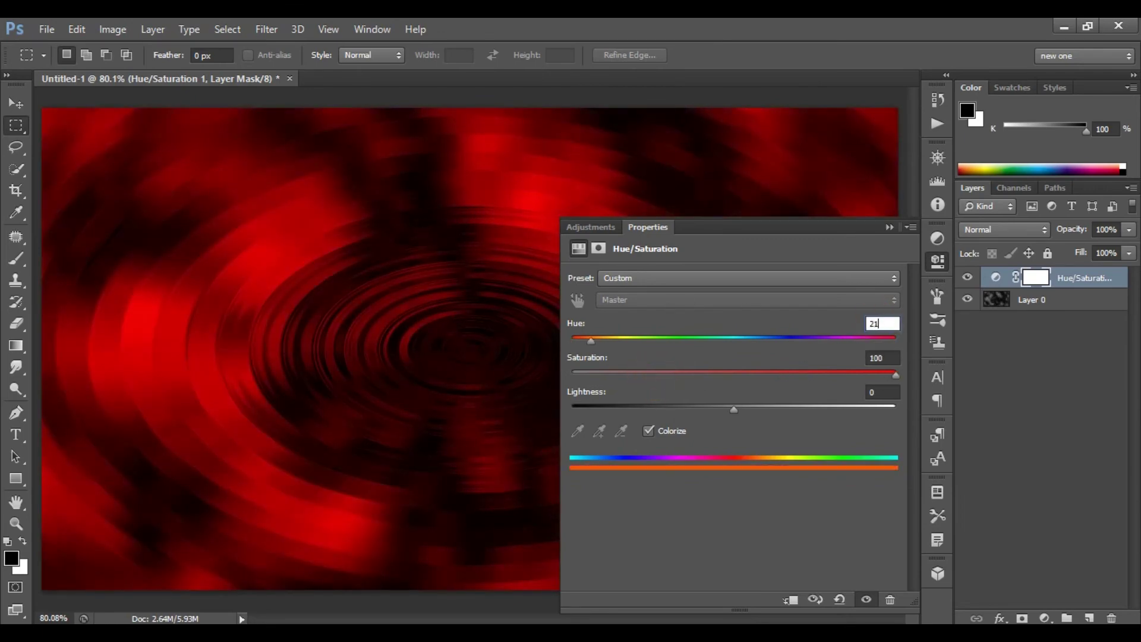
pyautogui.write('0')
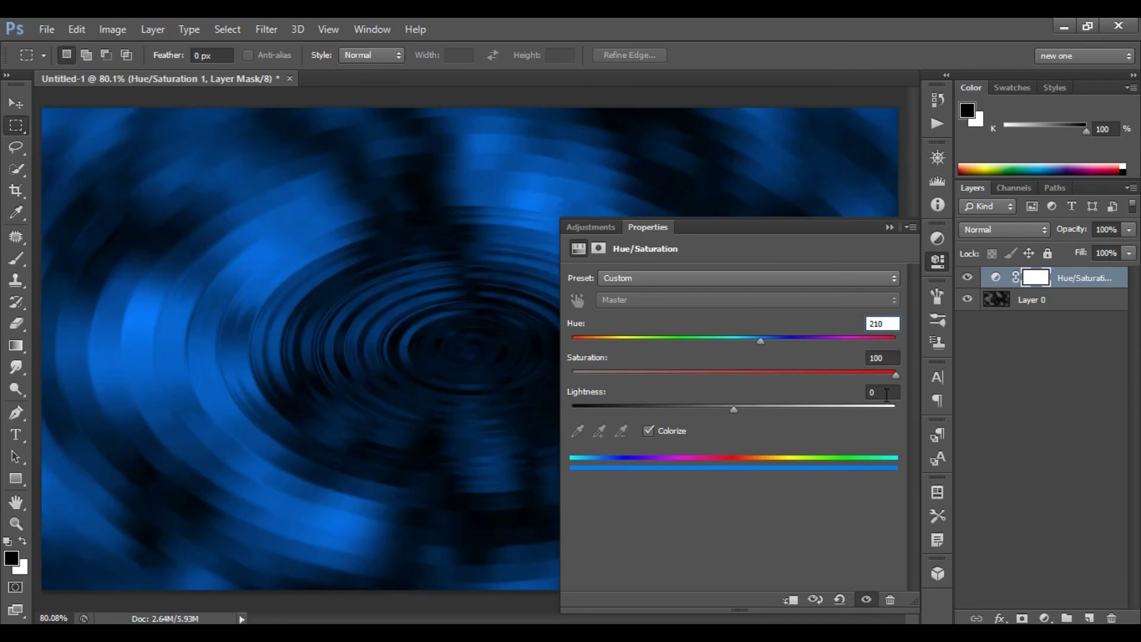
pyautogui.click(885, 394)
pyautogui.press('BackSpace')
pyautogui.write('3')
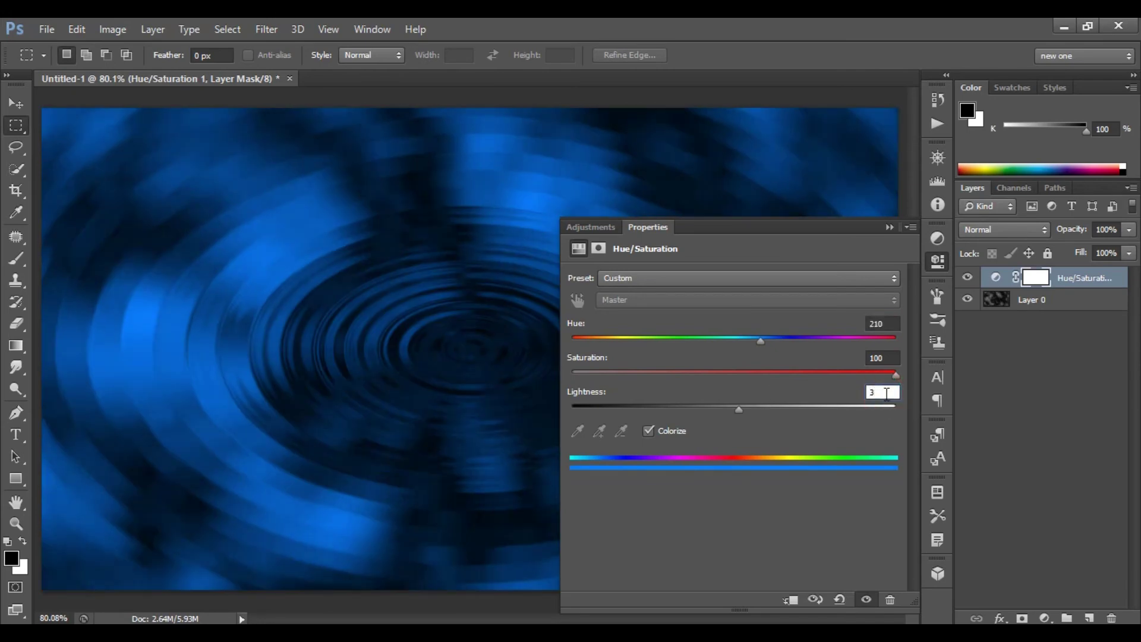
pyautogui.click(888, 227)
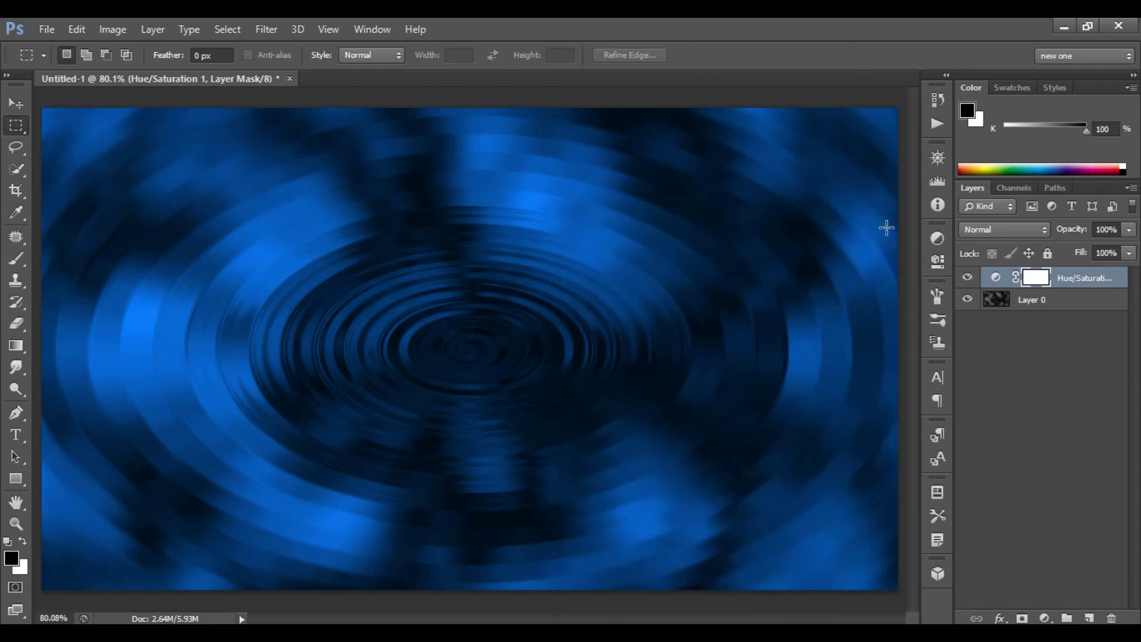
pyautogui.click(1045, 618)
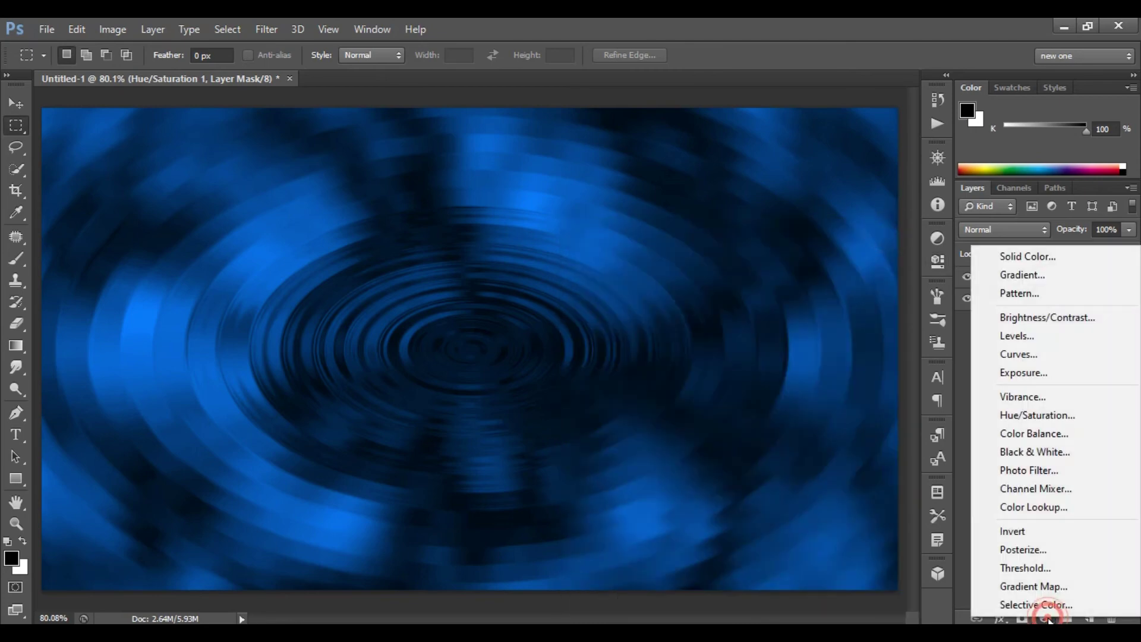
# Step: Add a Levels adjustment layer with input levels 11, 1.31 and 136
pyautogui.click(1062, 337)
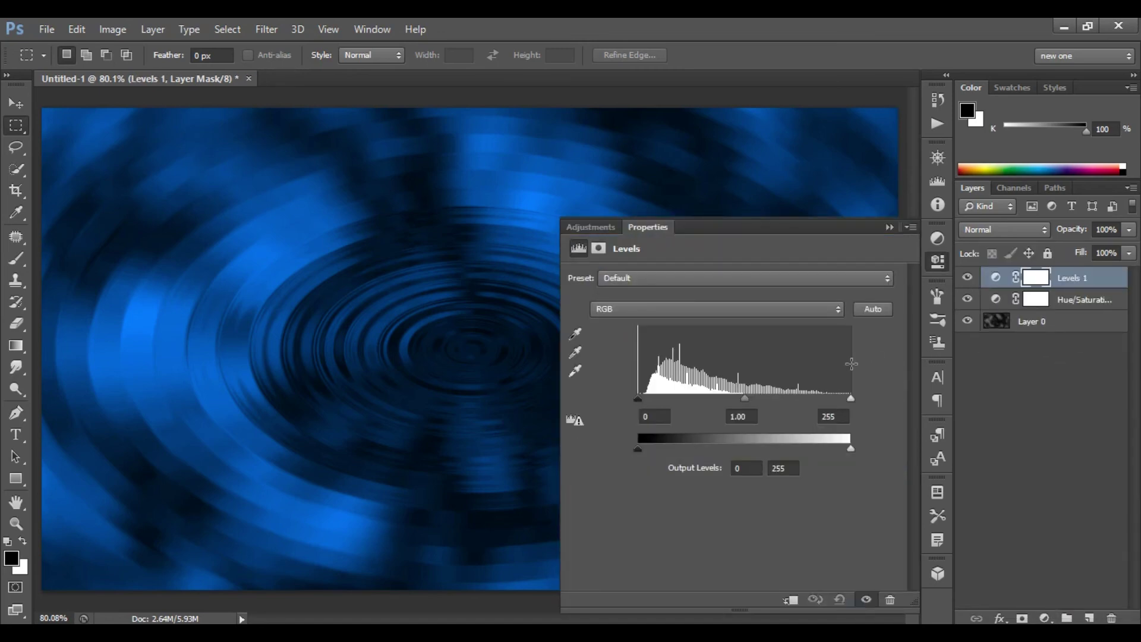
pyautogui.moveTo(822, 395); pyautogui.dragTo(760, 392)
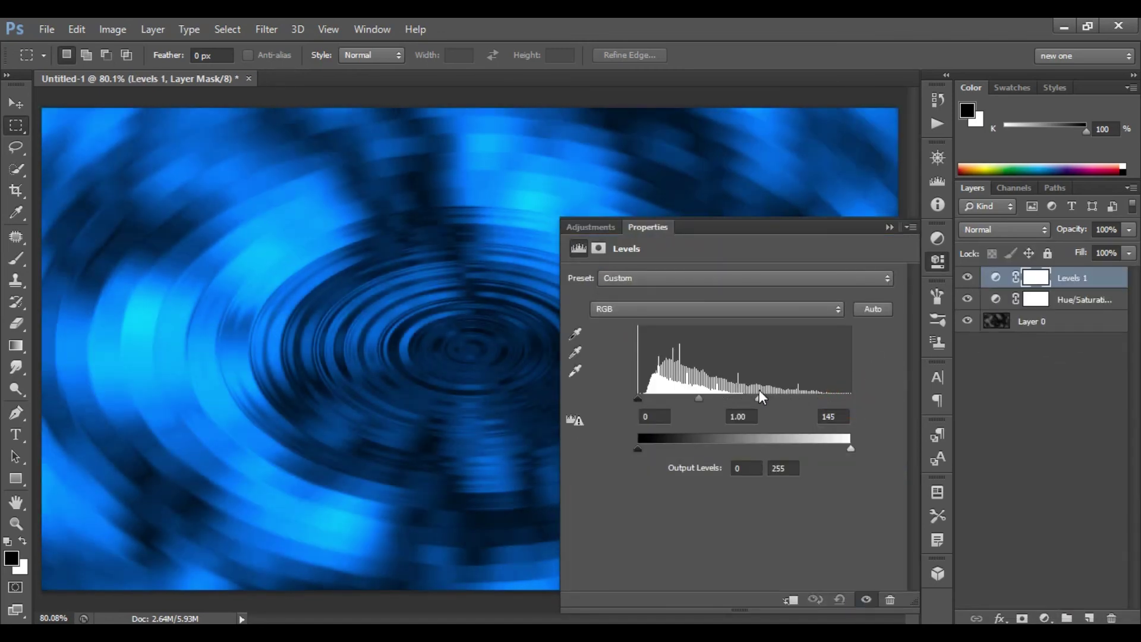
pyautogui.moveTo(764, 392); pyautogui.dragTo(681, 395)
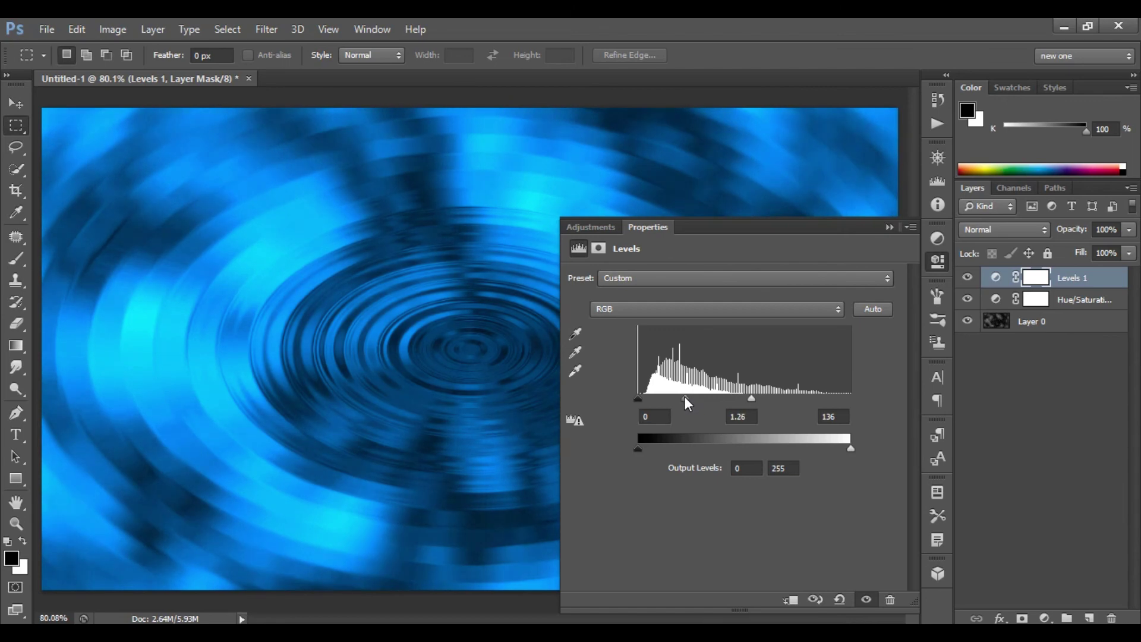
pyautogui.moveTo(636, 398); pyautogui.dragTo(648, 398)
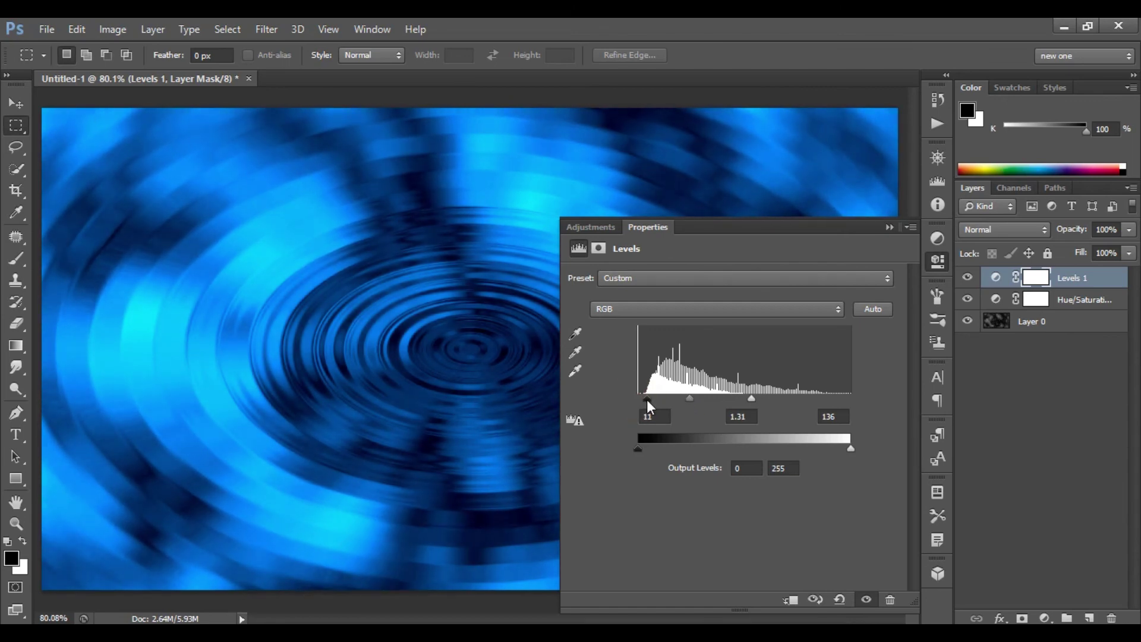
pyautogui.click(890, 227)
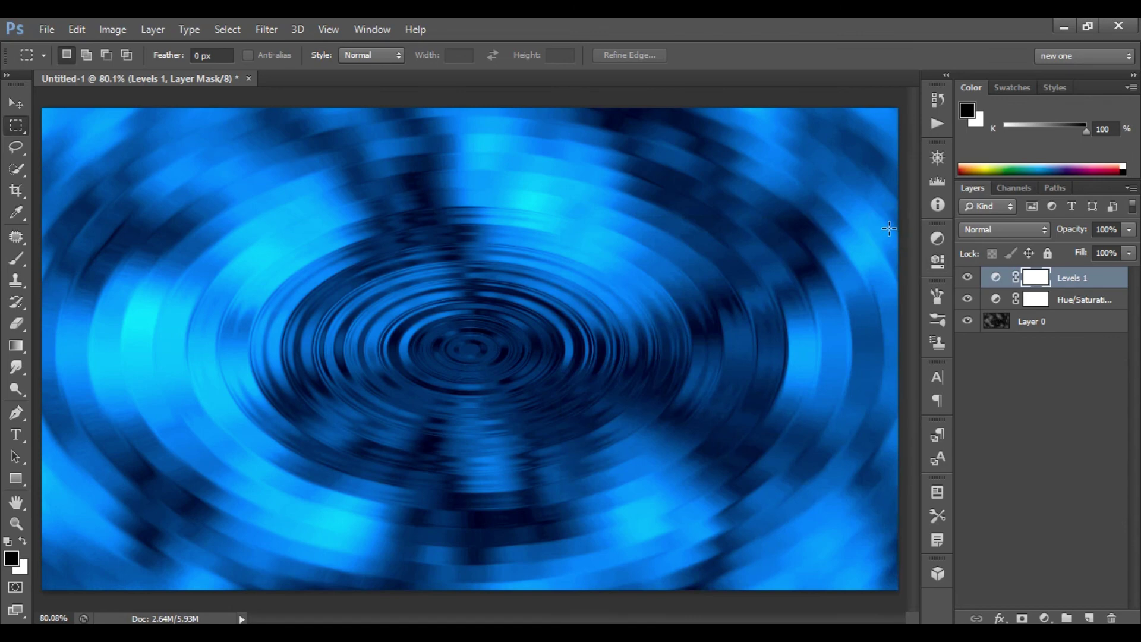